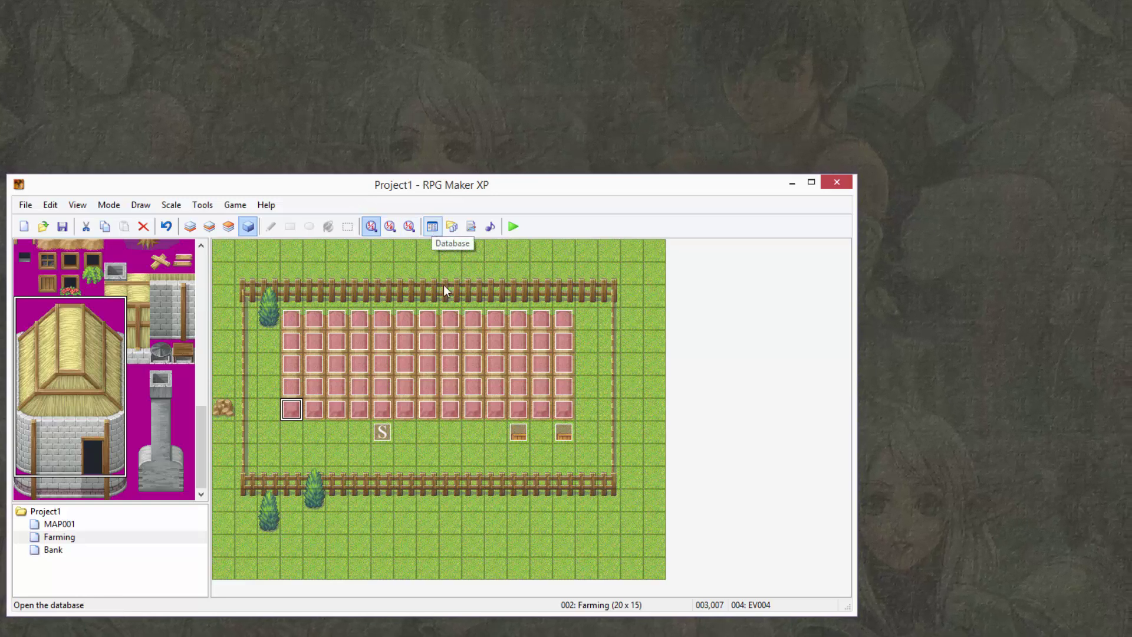
# Step: Open the Database Items tab and leave the maximum item count unchanged
pyautogui.click(431, 228)
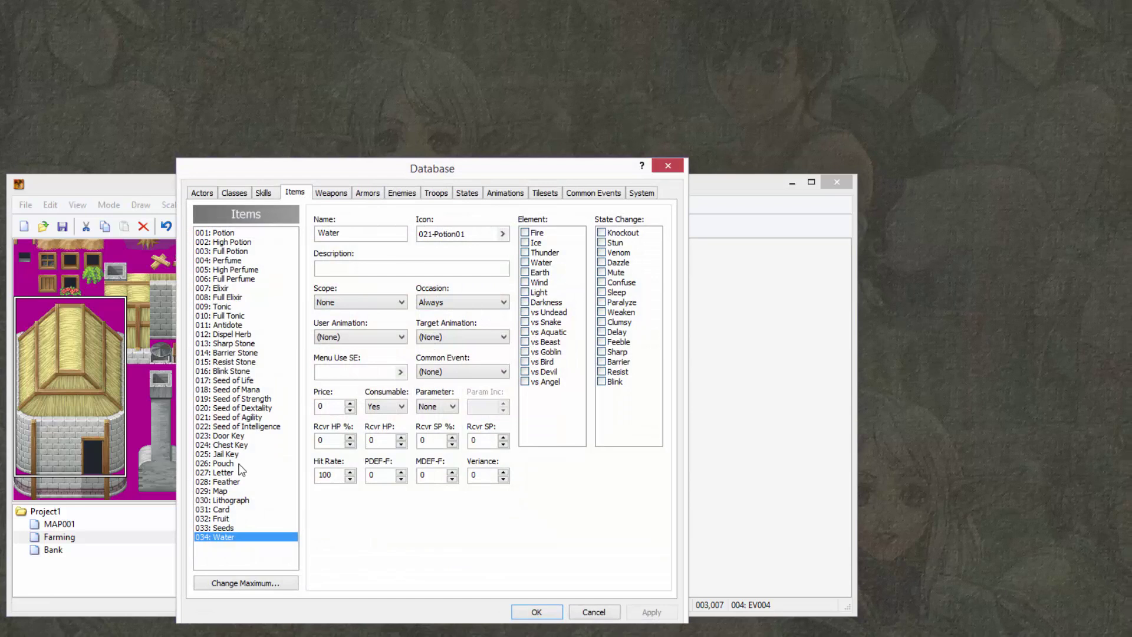
pyautogui.click(236, 584)
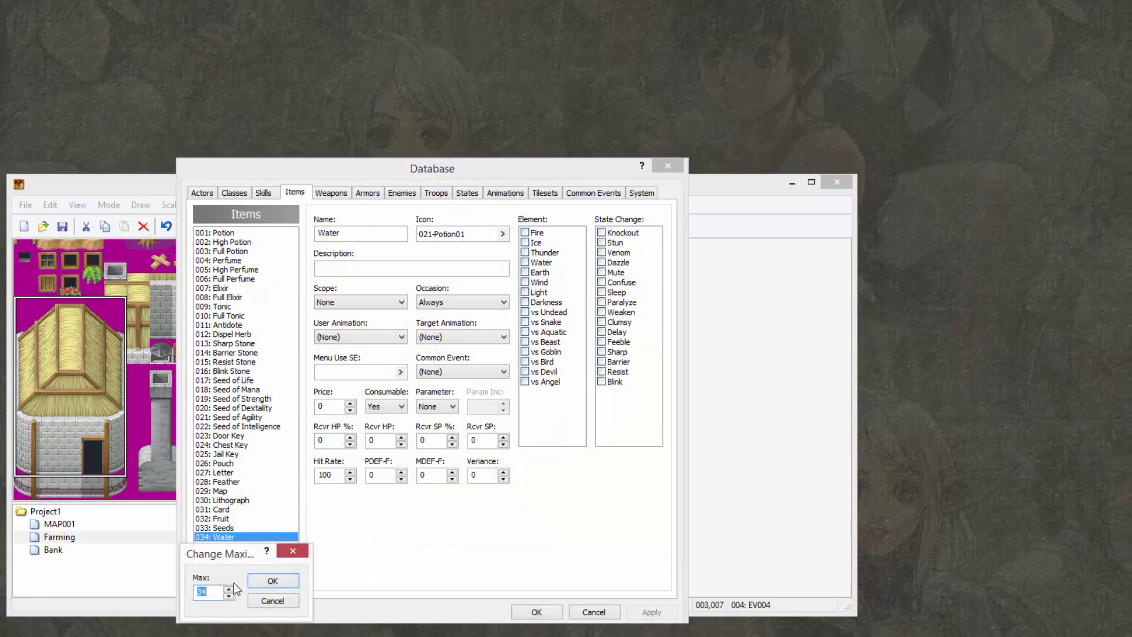
pyautogui.click(272, 601)
# Step: Check item 033: Seeds and keep 028-Herb04 as its icon
pyautogui.click(237, 528)
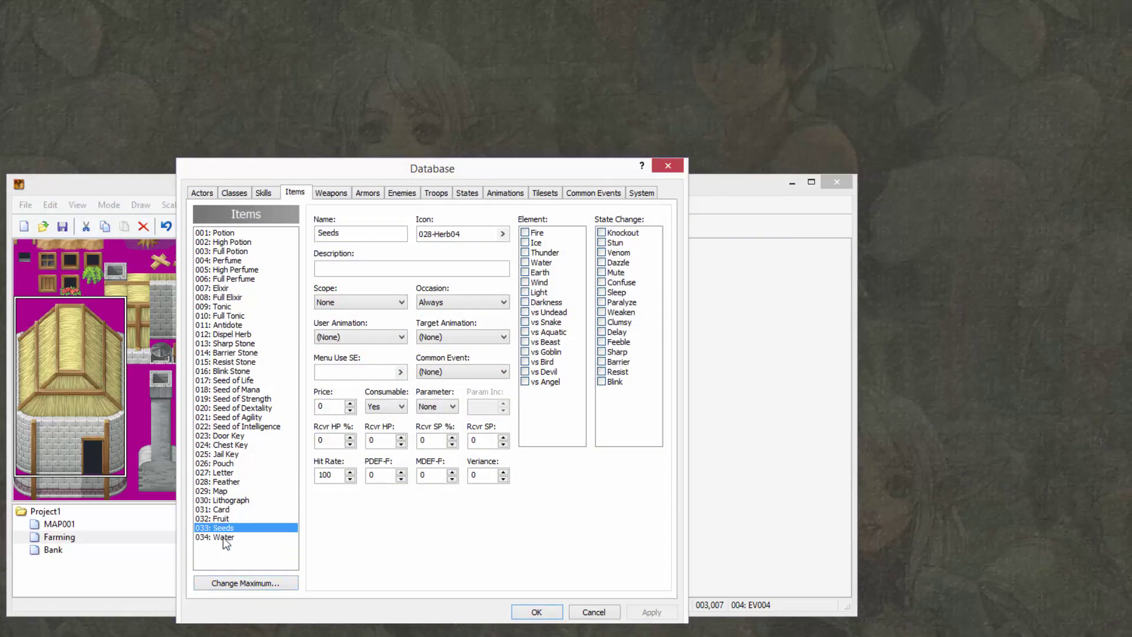
pyautogui.click(226, 537)
pyautogui.click(262, 527)
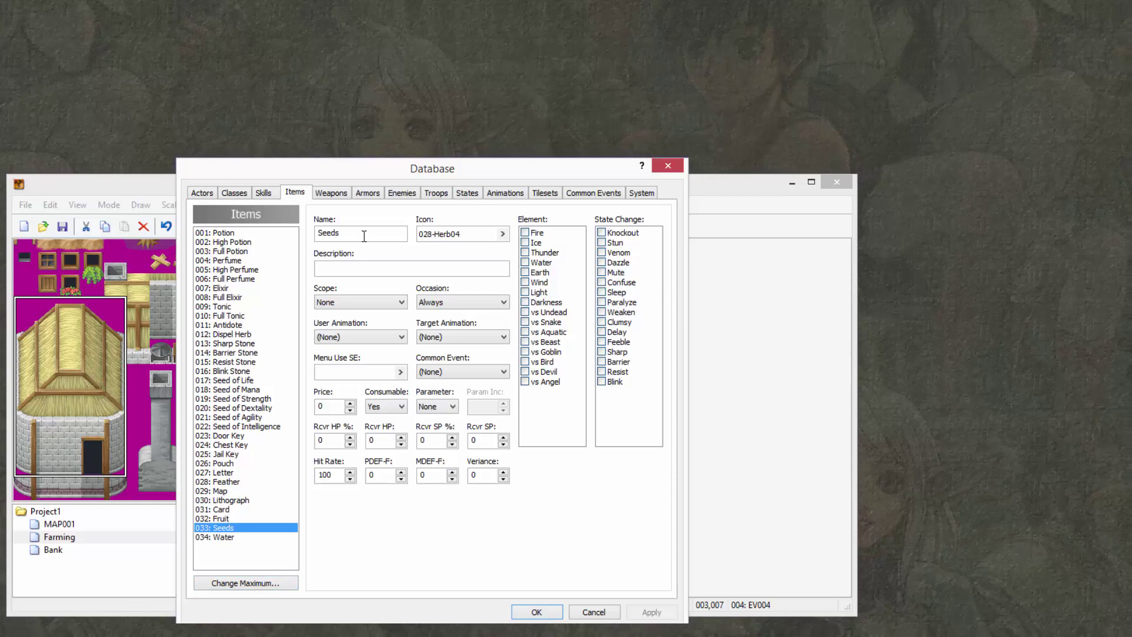
pyautogui.moveTo(364, 236); pyautogui.dragTo(303, 236)
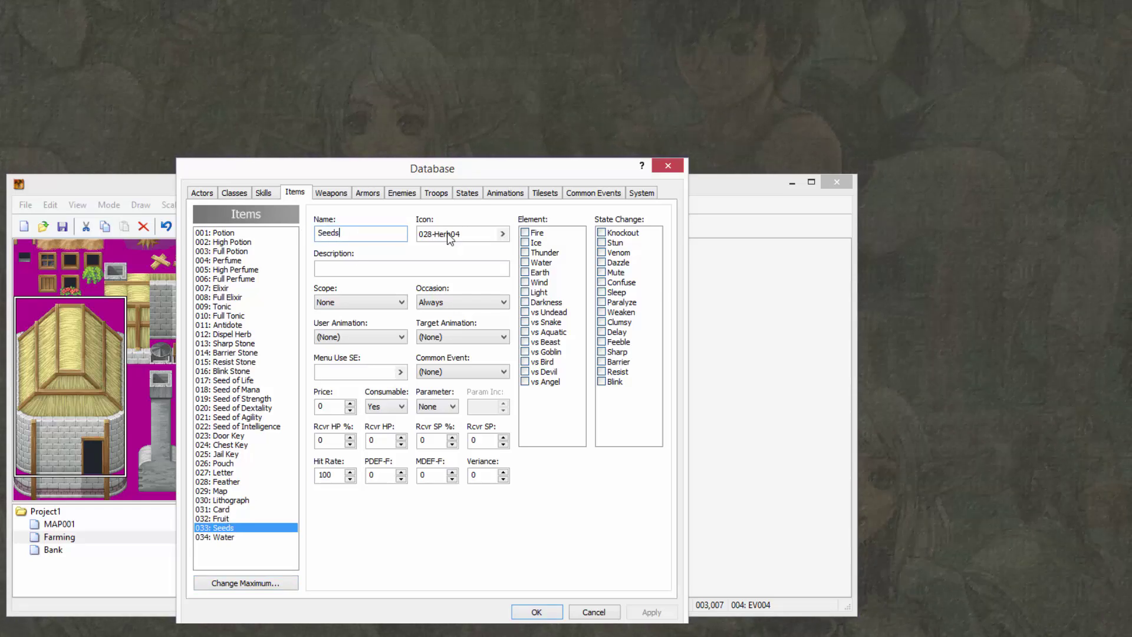
pyautogui.click(502, 233)
pyautogui.click(553, 562)
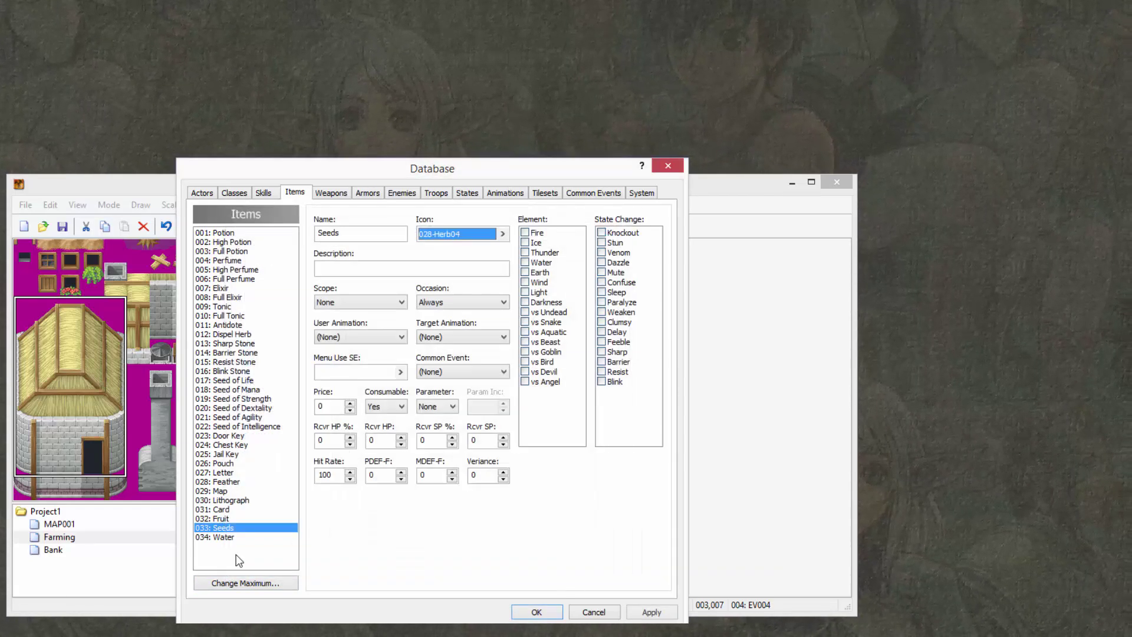
# Step: Check item 034: Water and keep 021-Potion01 as its icon
pyautogui.click(235, 539)
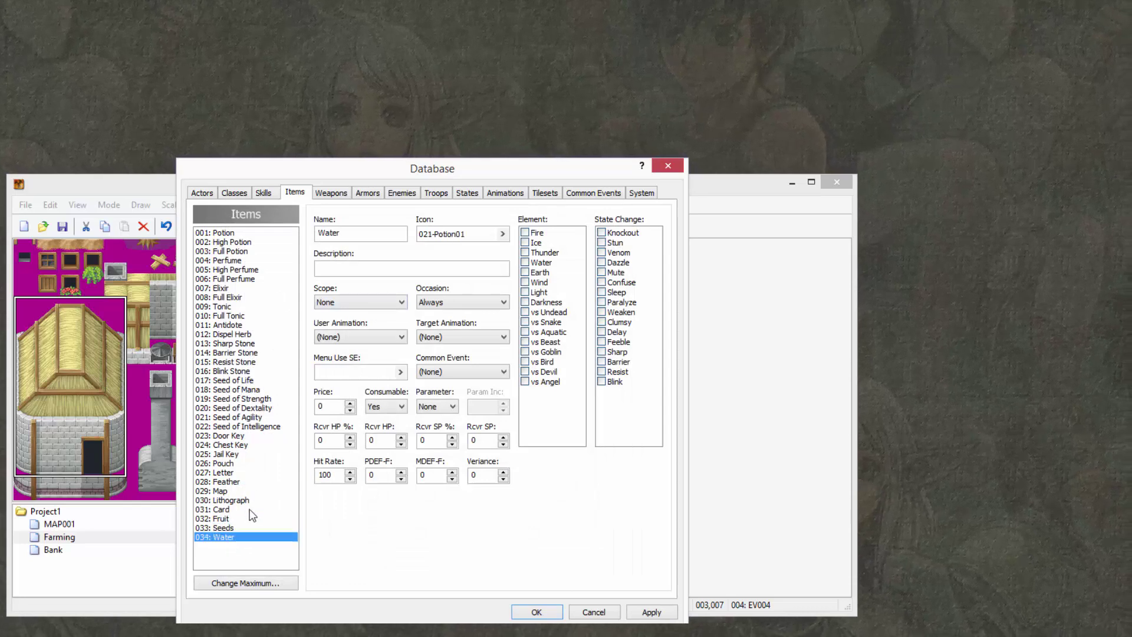
pyautogui.click(501, 233)
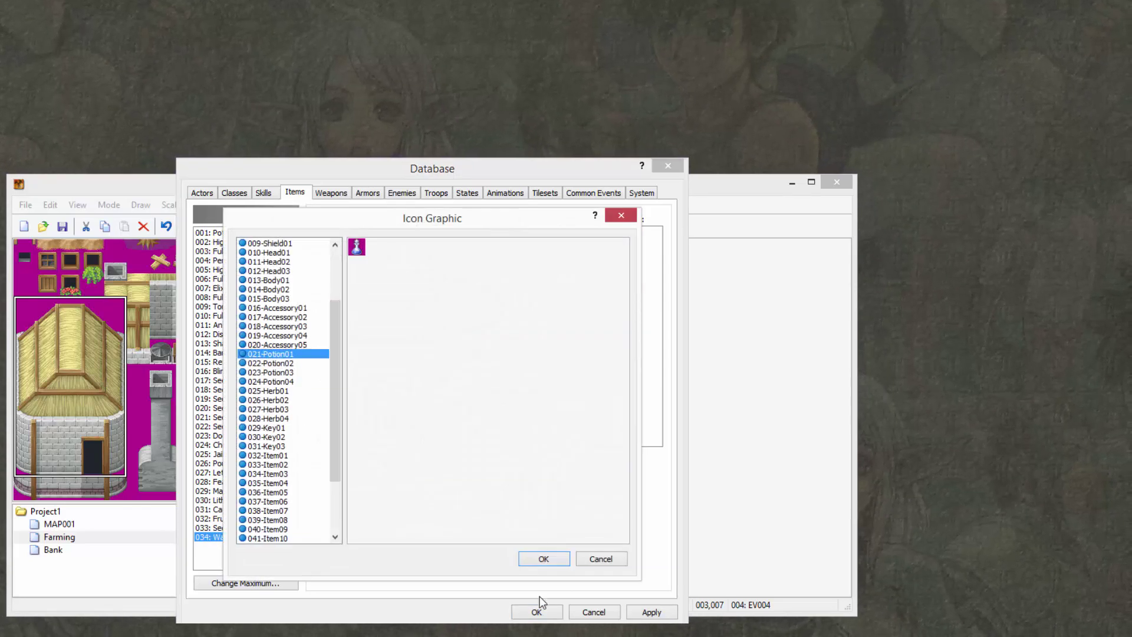
pyautogui.click(545, 559)
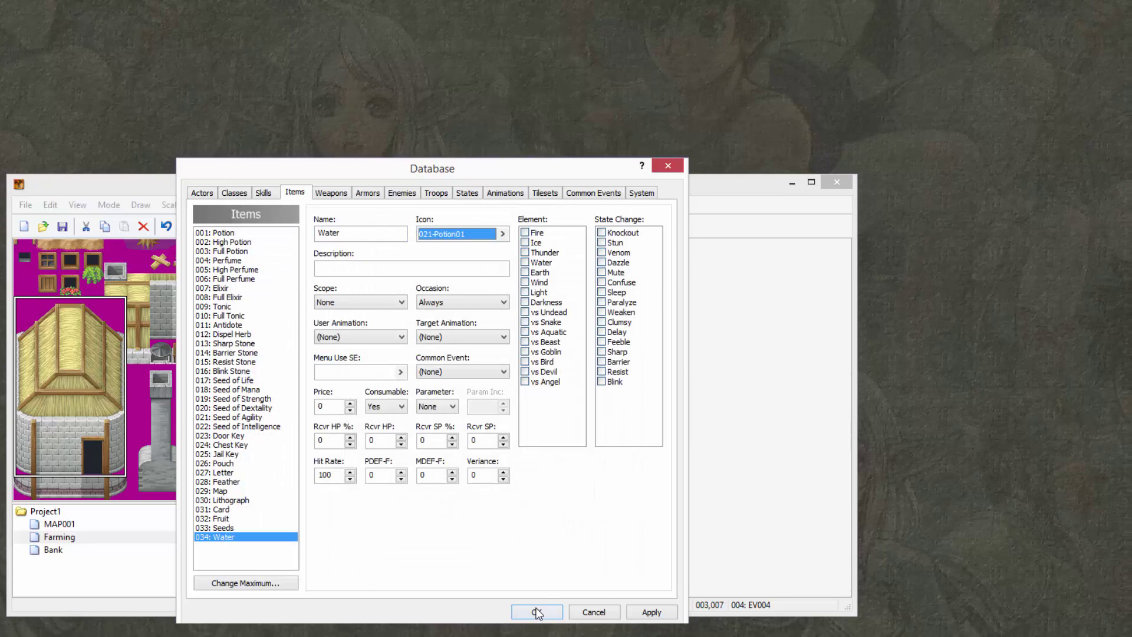
pyautogui.click(261, 534)
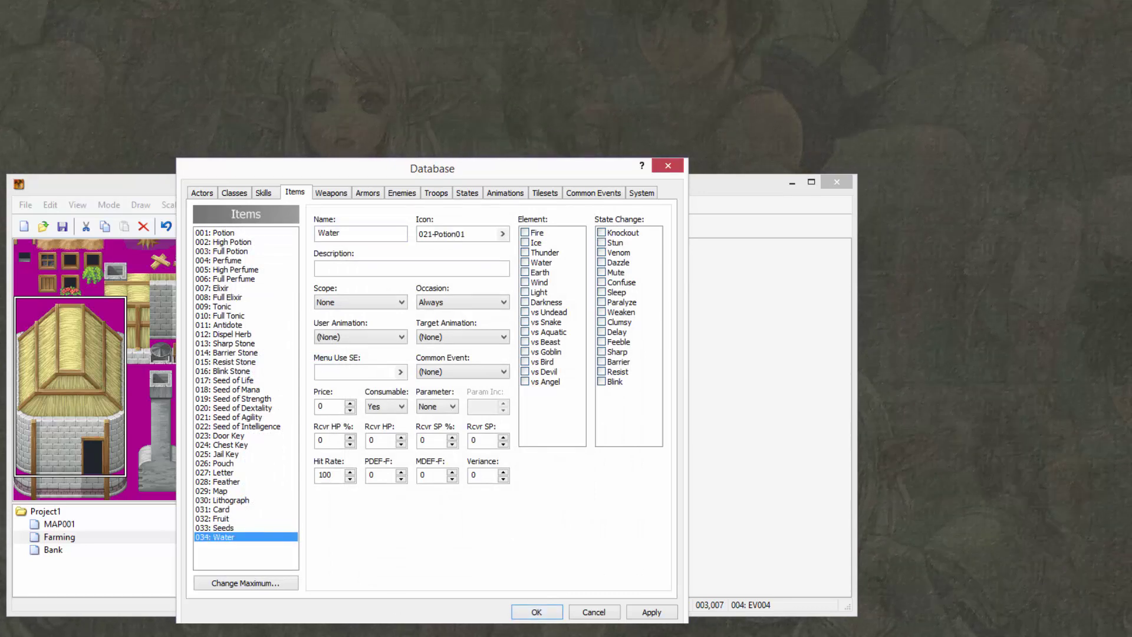
# Step: Close the Database and inspect both pages of water chest EV003, which gives 25 Water
pyautogui.click(537, 612)
pyautogui.doubleClick(519, 432)
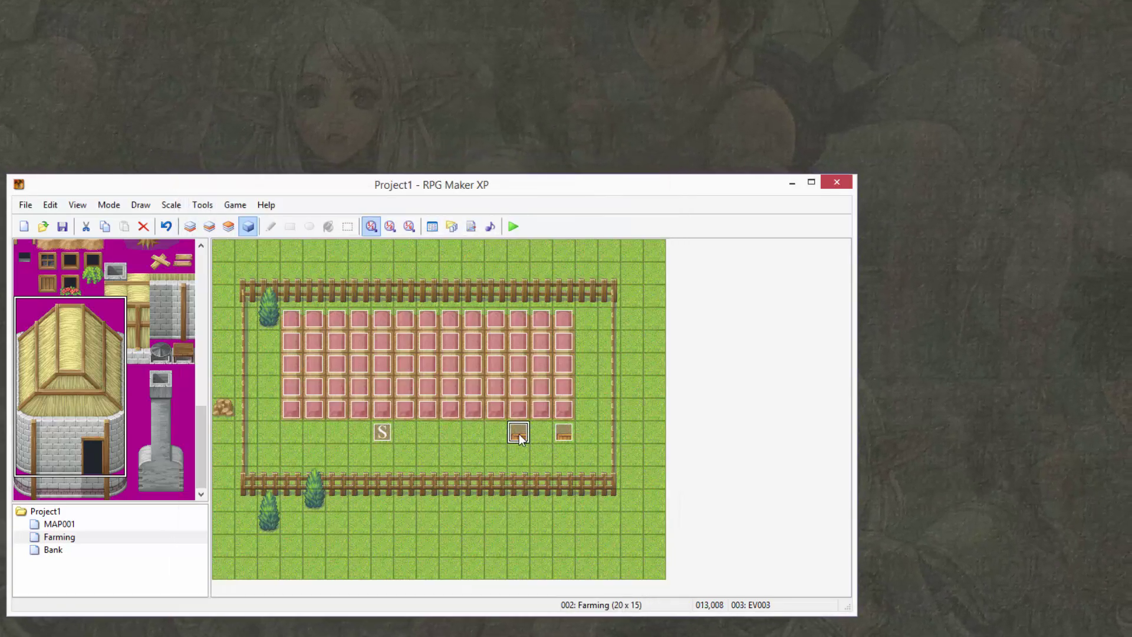
pyautogui.moveTo(473, 180); pyautogui.dragTo(825, 79)
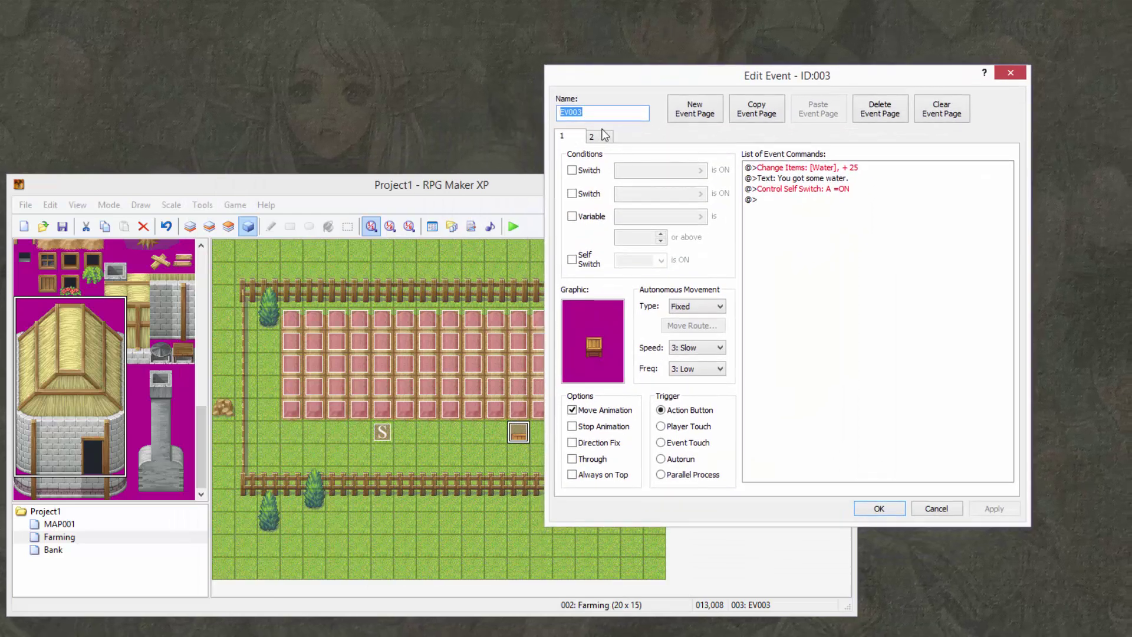
pyautogui.click(860, 170)
pyautogui.click(607, 137)
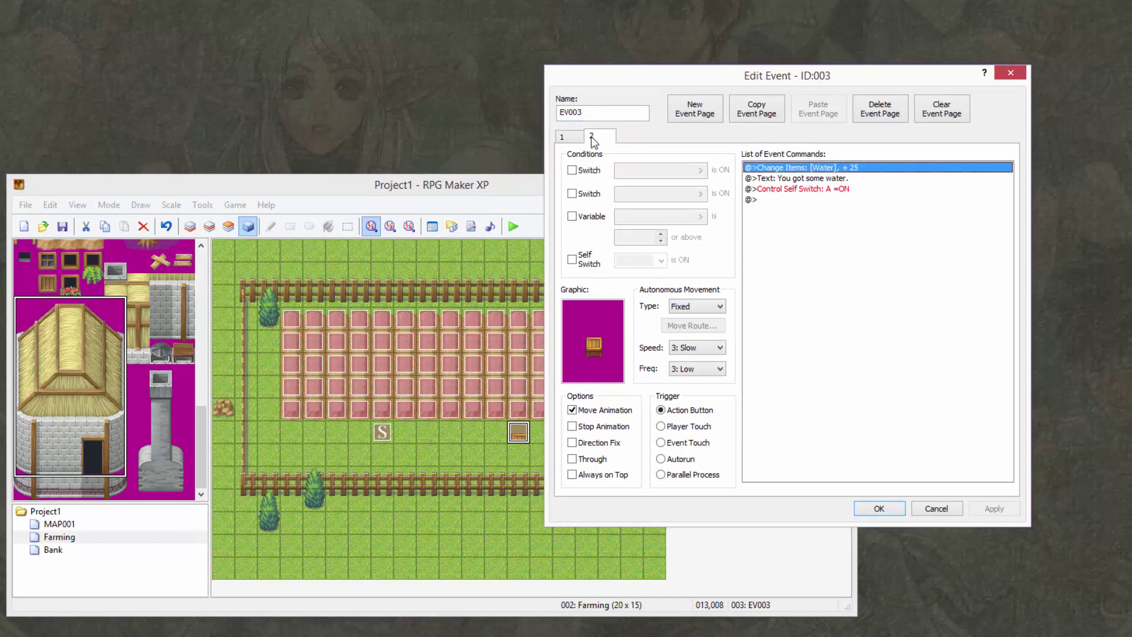
pyautogui.click(575, 137)
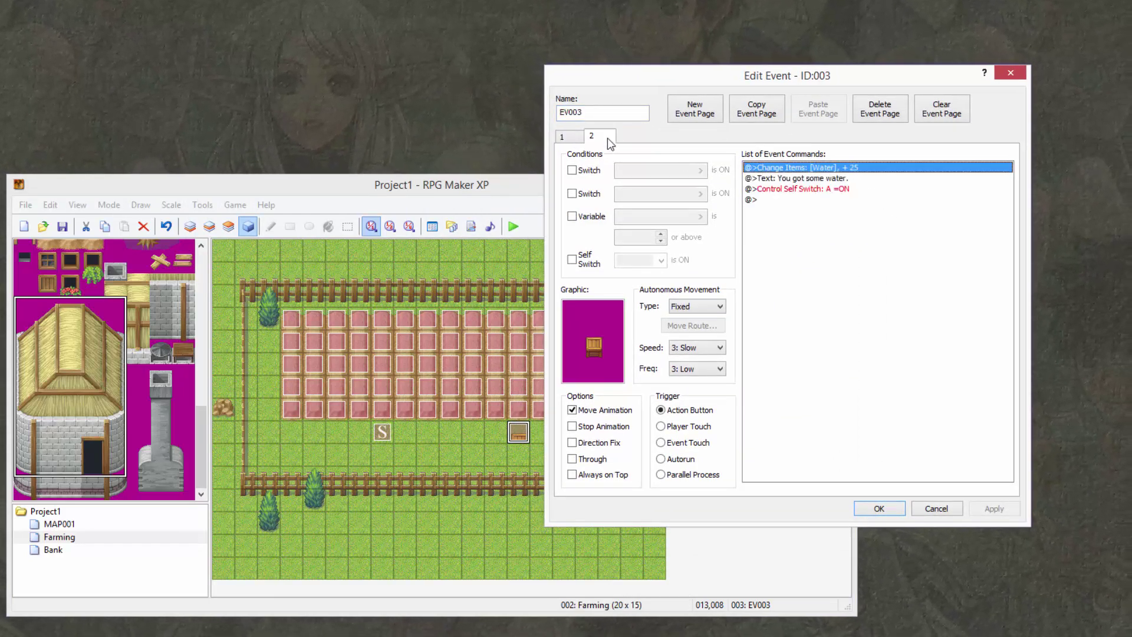
pyautogui.click(924, 511)
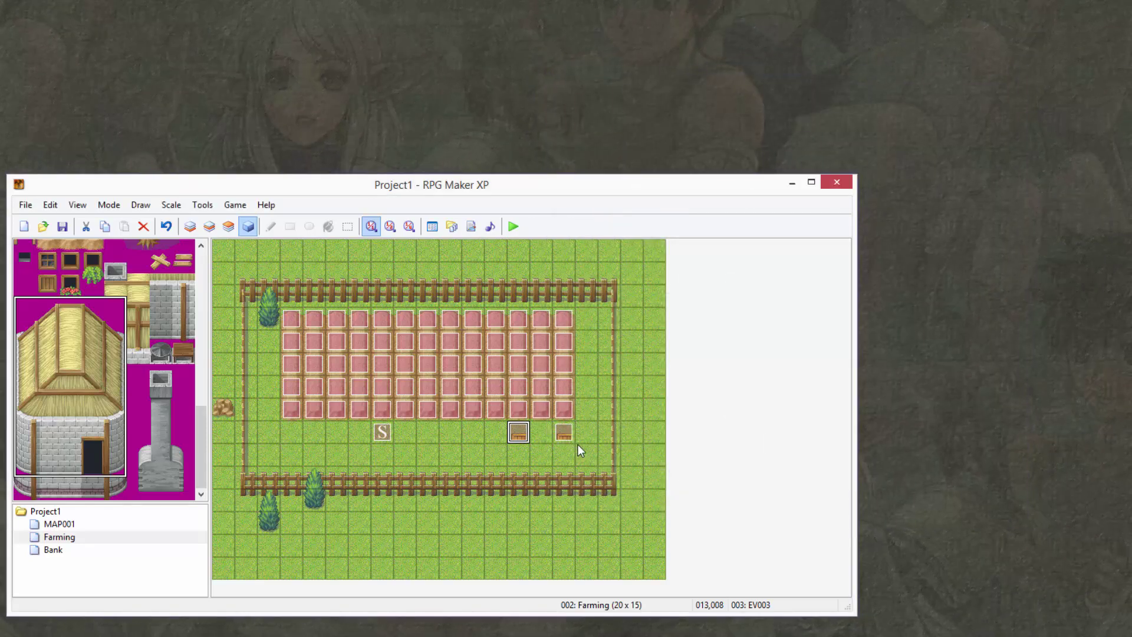
pyautogui.click(543, 453)
# Step: Inspect seed chest EV002: Seeds +25, 'You got some seeds.' and self switch A ON
pyautogui.doubleClick(561, 434)
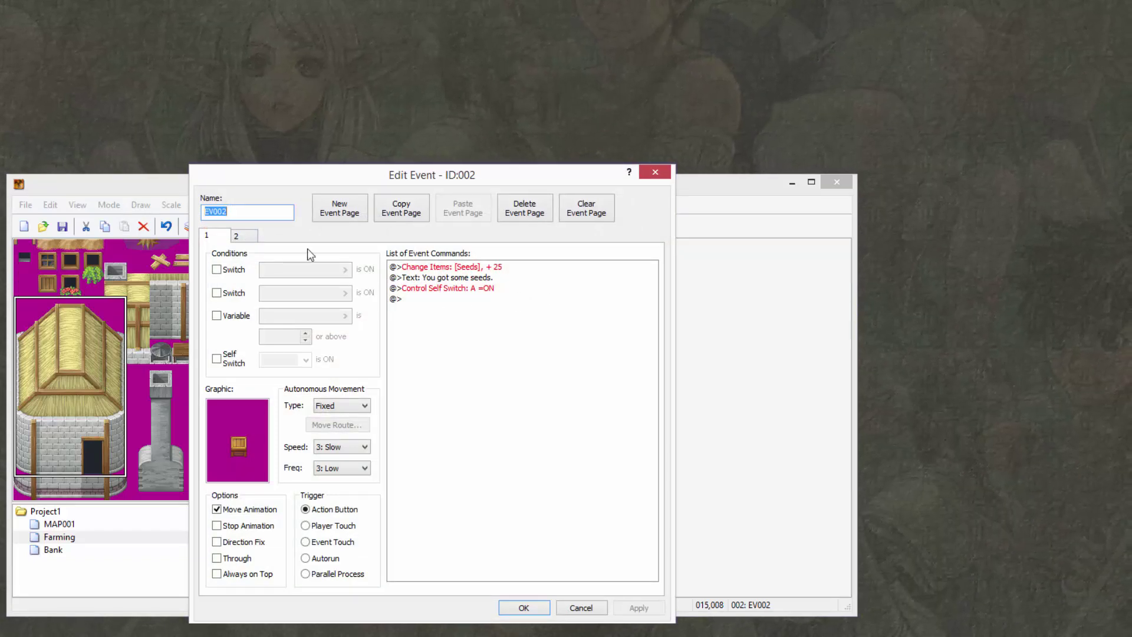
pyautogui.click(497, 288)
pyautogui.press('Up')
pyautogui.press('Up')
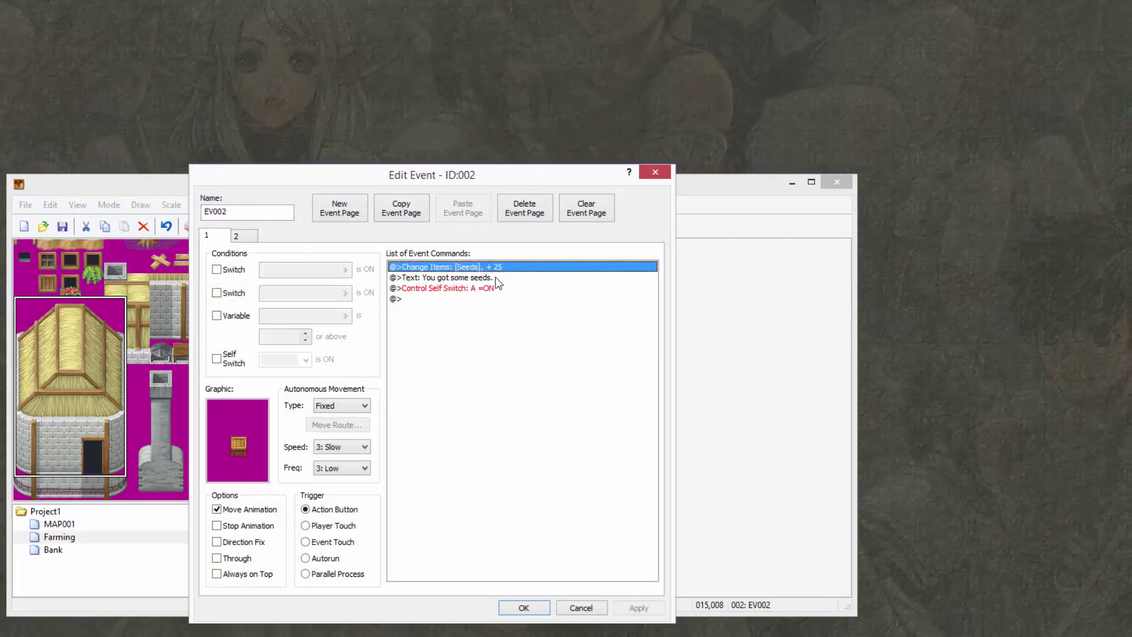
pyautogui.click(581, 608)
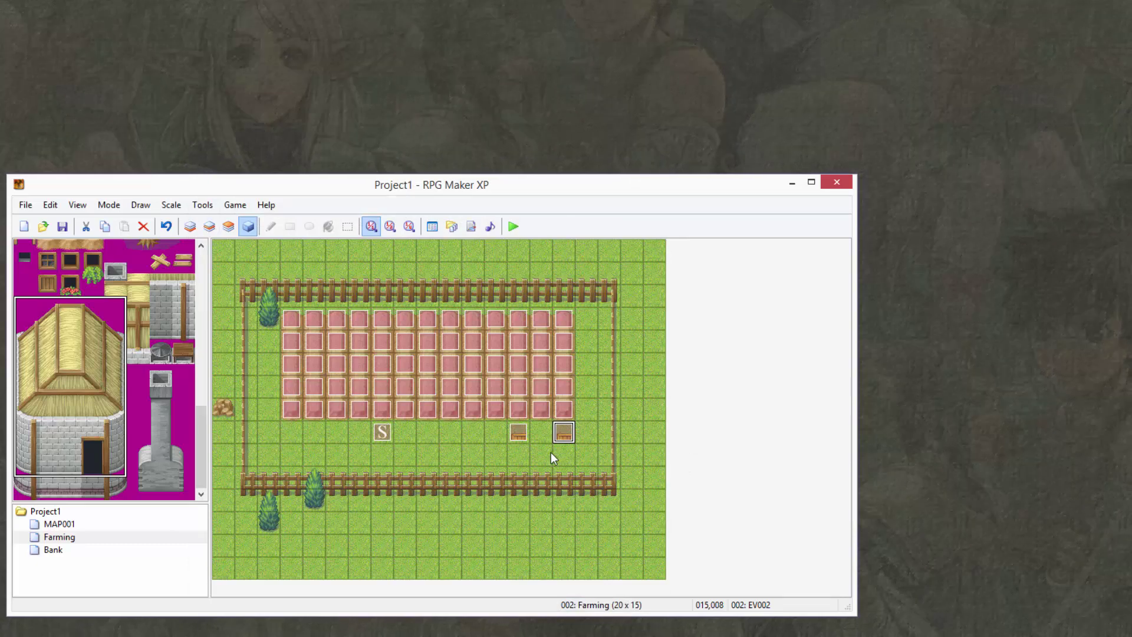
pyautogui.click(532, 444)
pyautogui.click(526, 436)
pyautogui.click(562, 432)
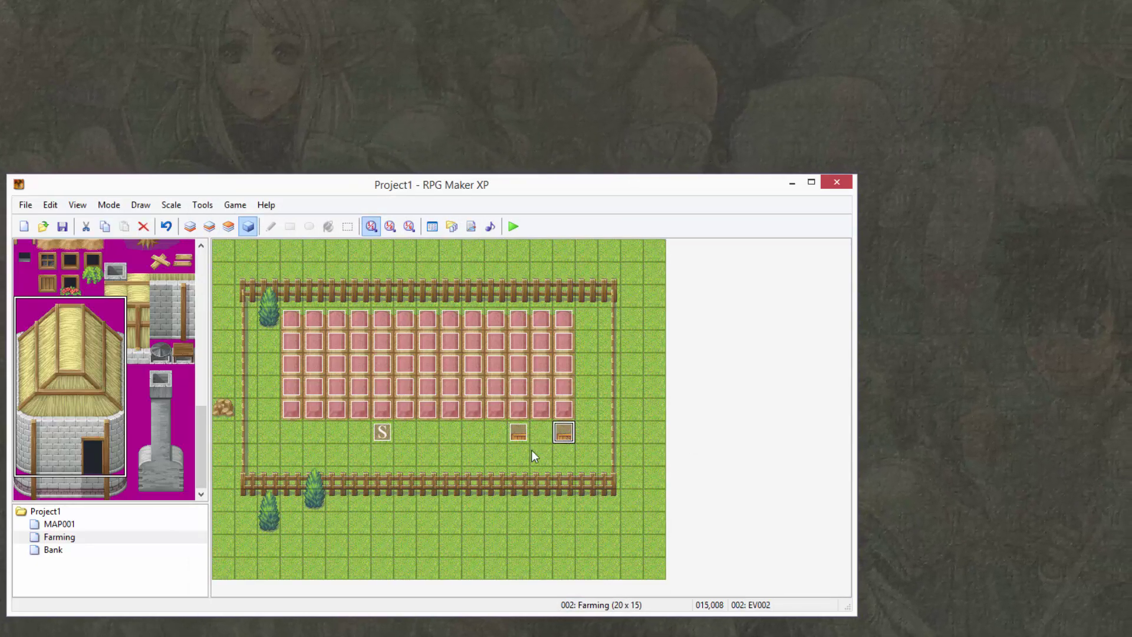
# Step: Cut the soil event and paste it back onto tile 003,007
pyautogui.click(297, 417)
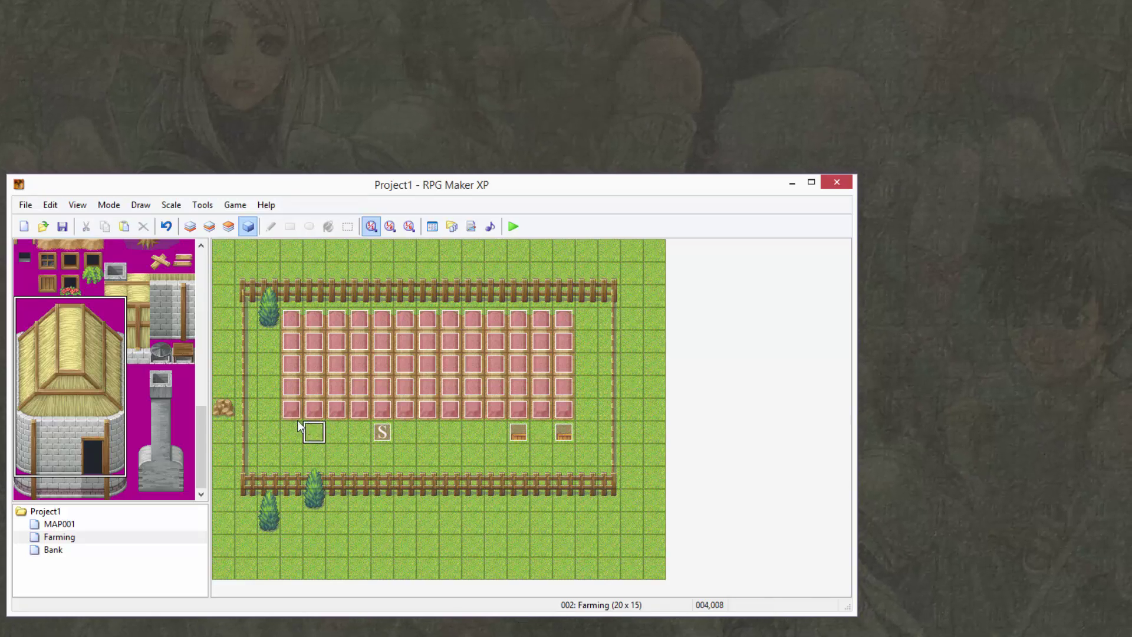
pyautogui.hotkey('ctrl', 'x')
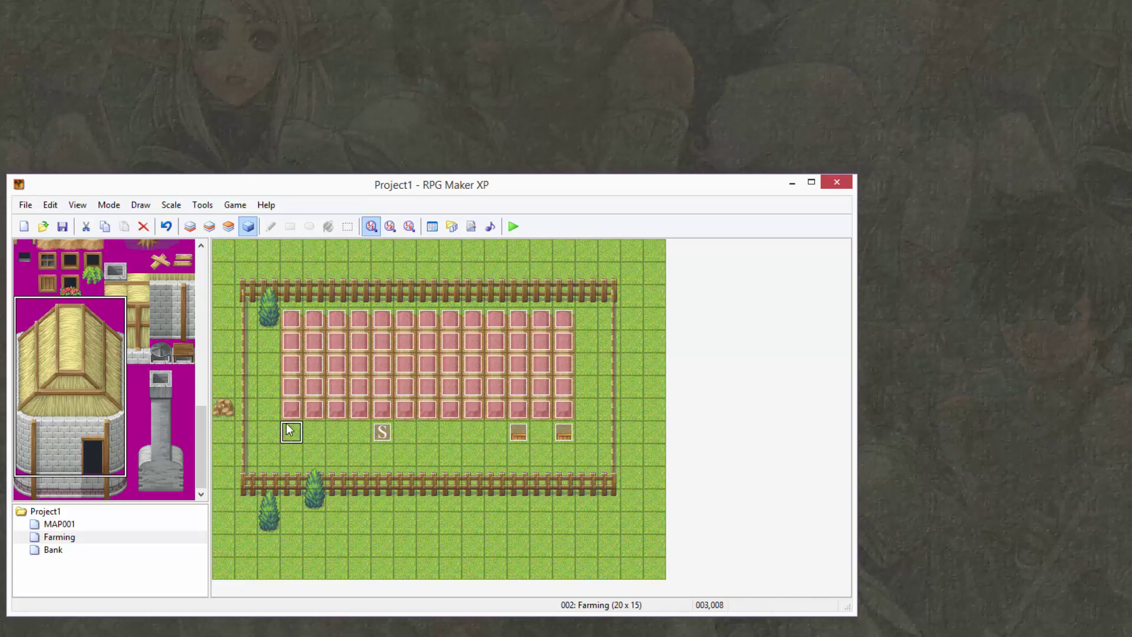
pyautogui.click(428, 455)
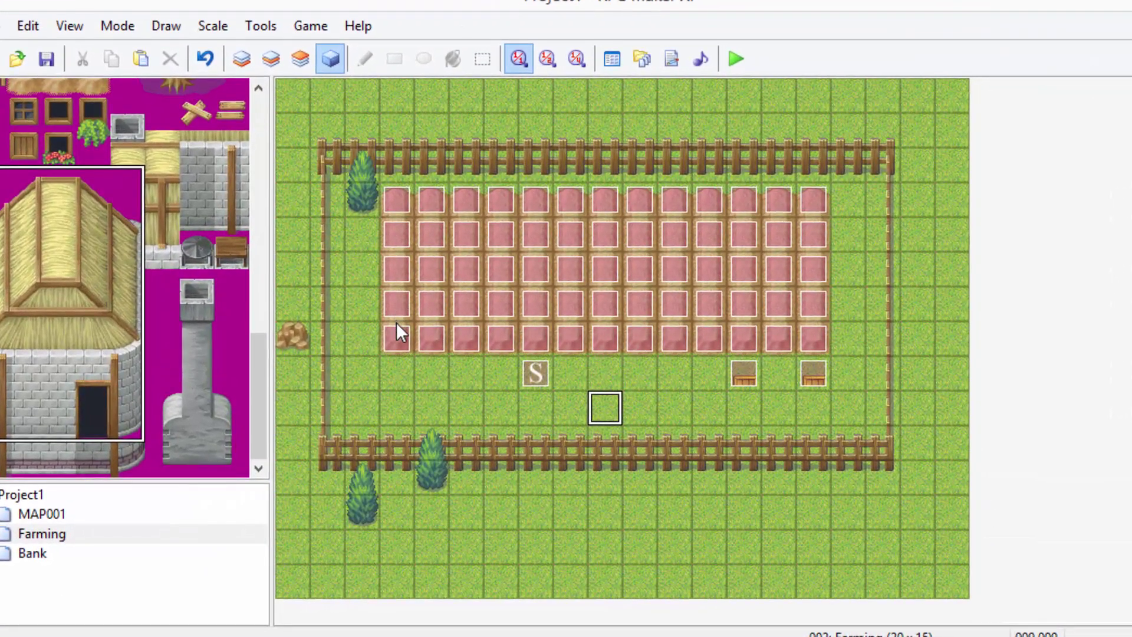
pyautogui.click(291, 409)
pyautogui.hotkey('ctrl', 'v')
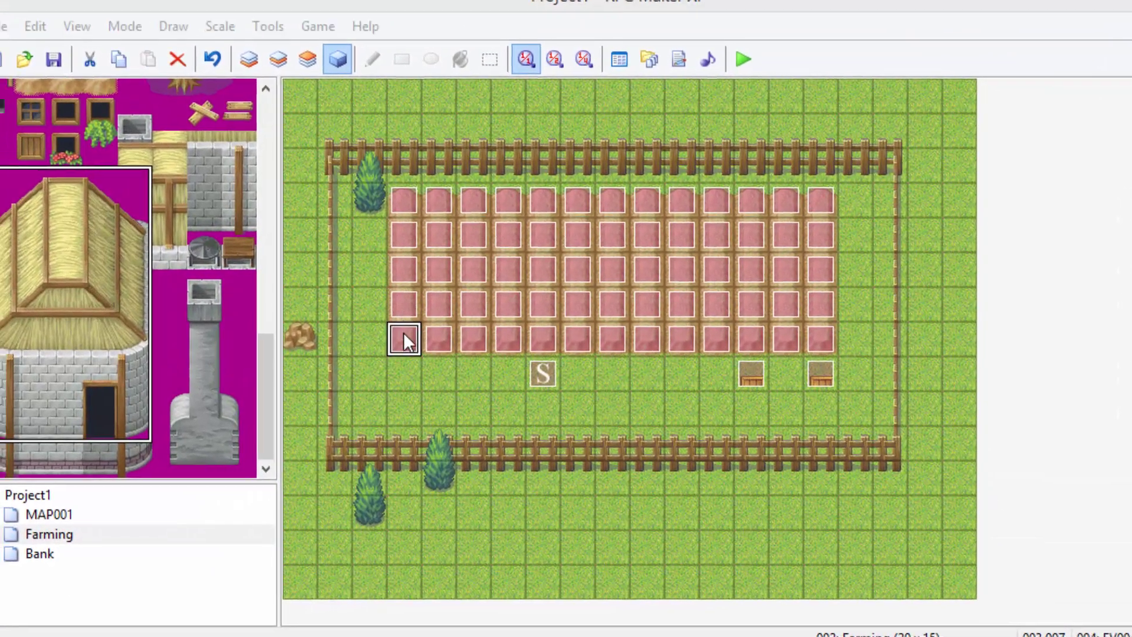
# Step: Open soil event EV004 and flip through its three pages, ending on planting page 1
pyautogui.doubleClick(404, 339)
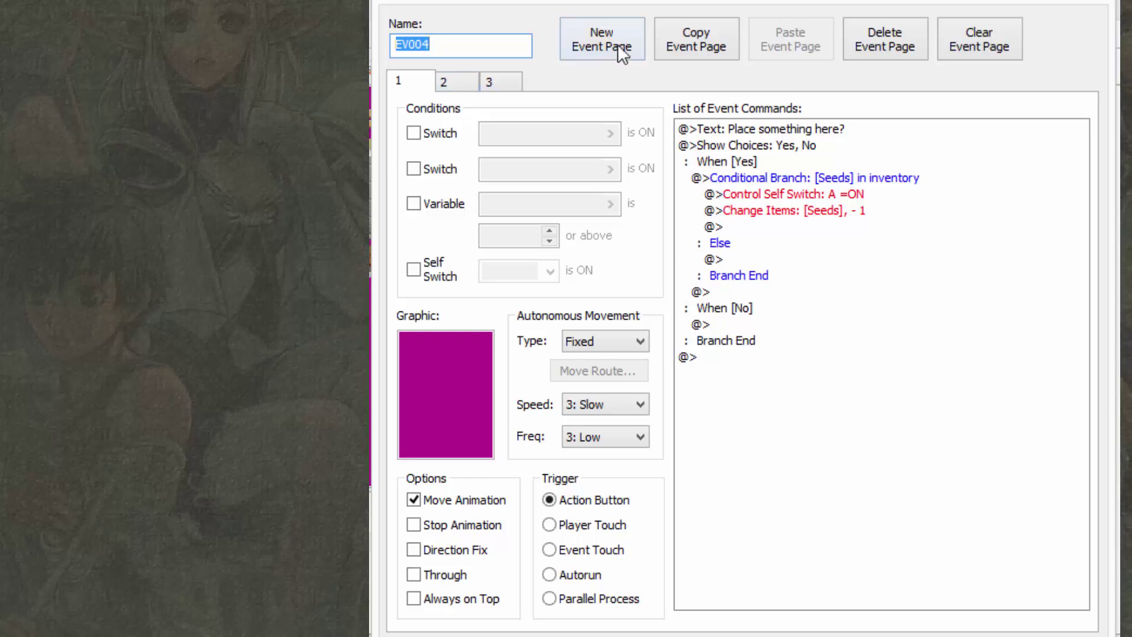
pyautogui.click(461, 82)
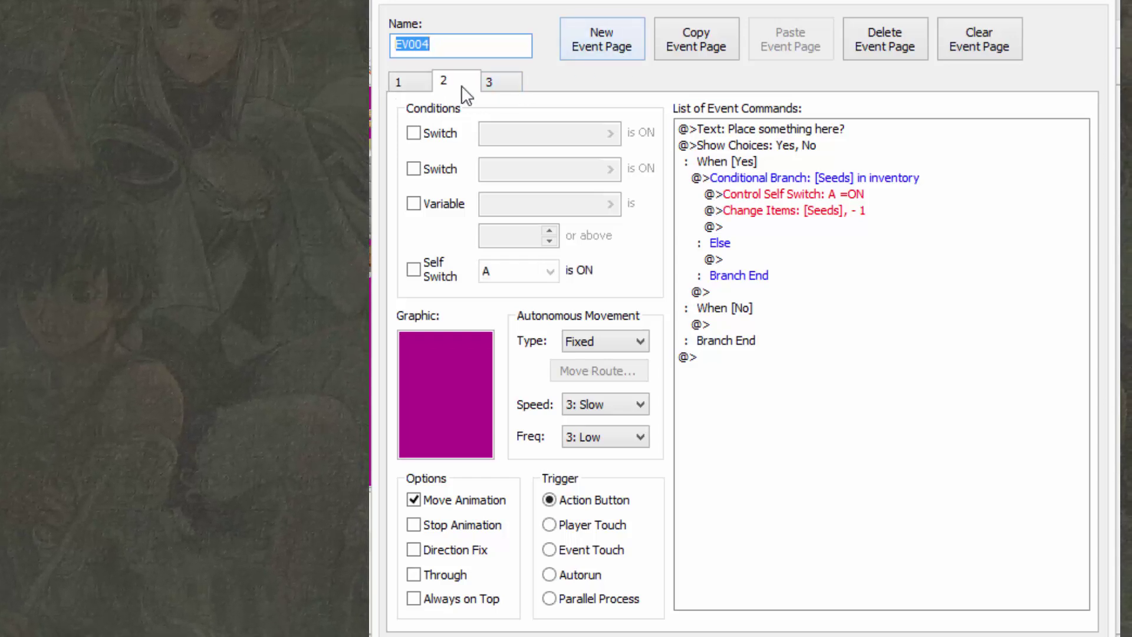
pyautogui.click(492, 82)
pyautogui.click(472, 82)
pyautogui.click(424, 84)
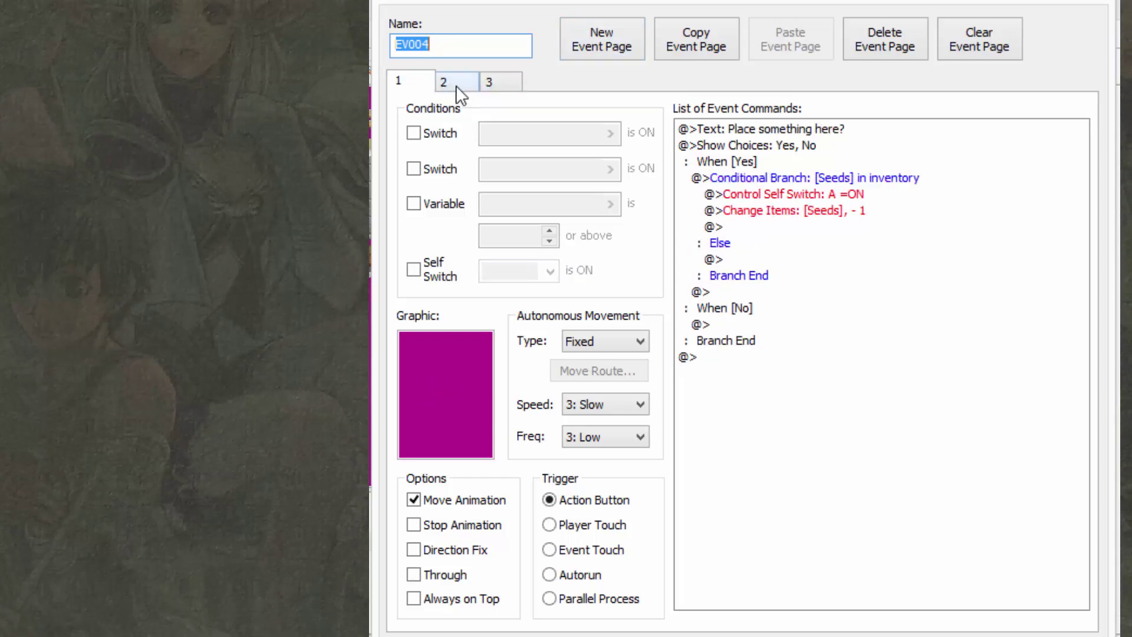
pyautogui.click(455, 84)
pyautogui.click(501, 82)
pyautogui.click(443, 84)
pyautogui.click(416, 82)
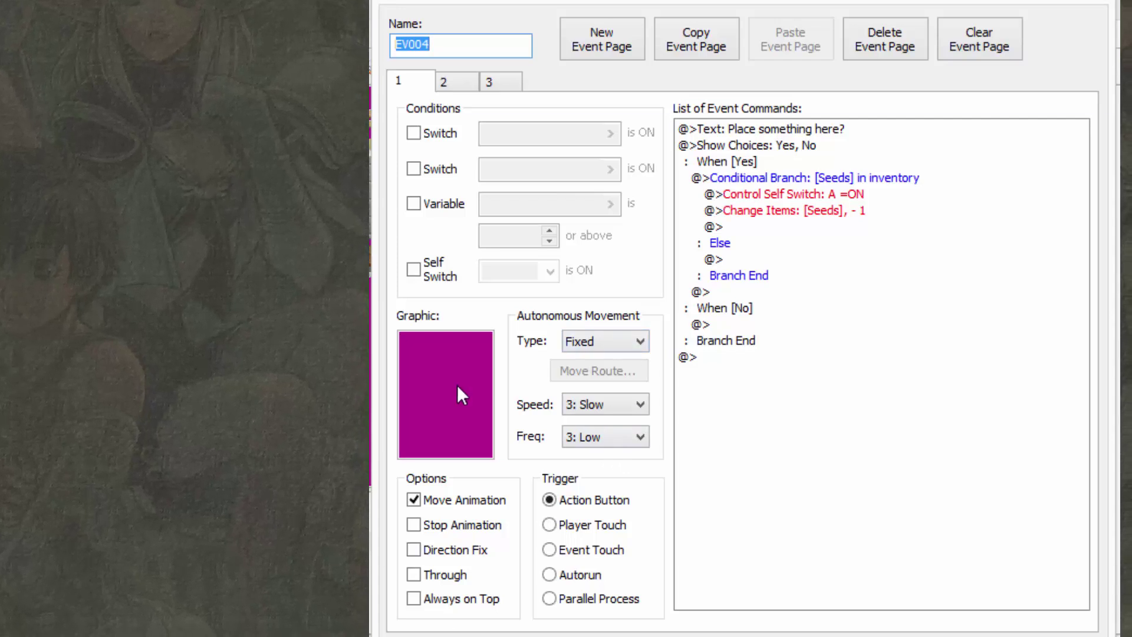
pyautogui.click(823, 131)
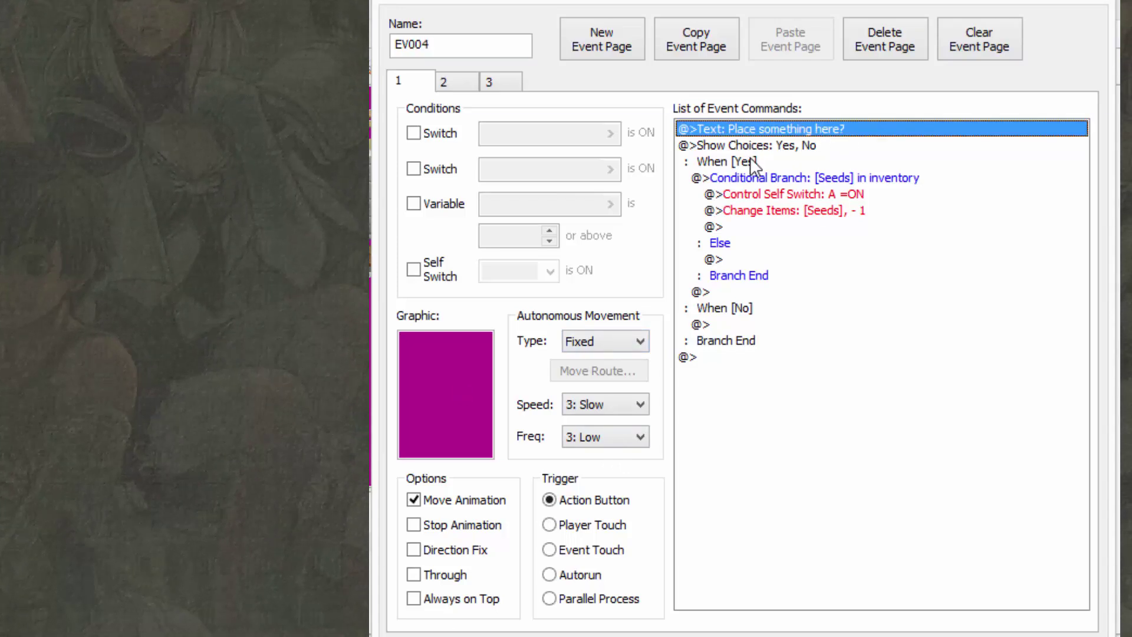
pyautogui.click(761, 391)
pyautogui.click(766, 130)
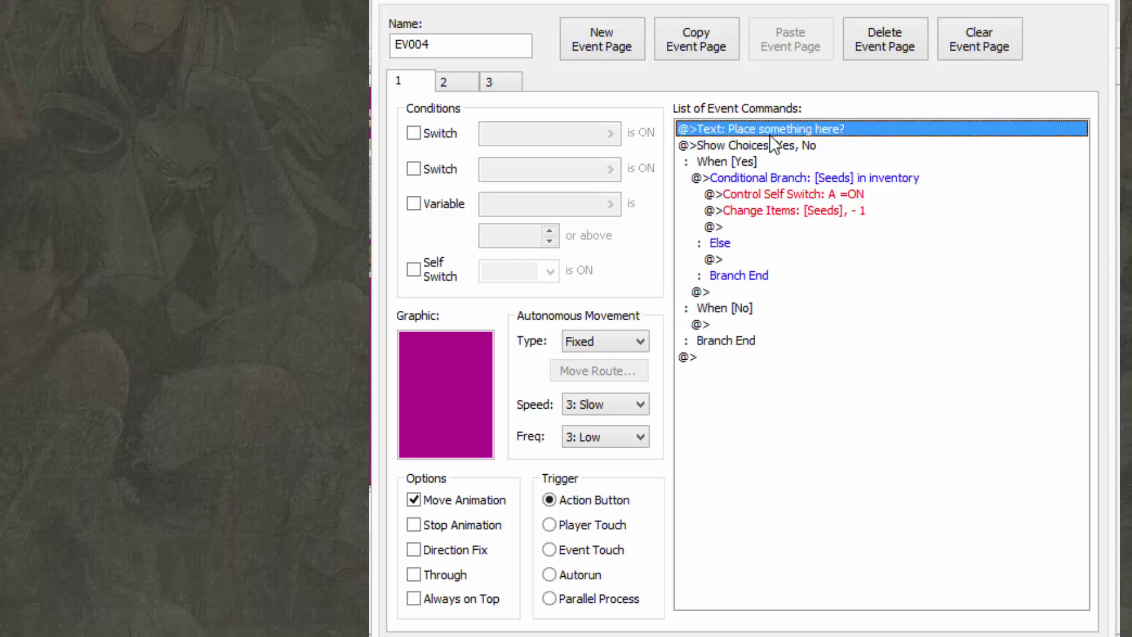
pyautogui.rightClick(791, 137)
pyautogui.click(812, 172)
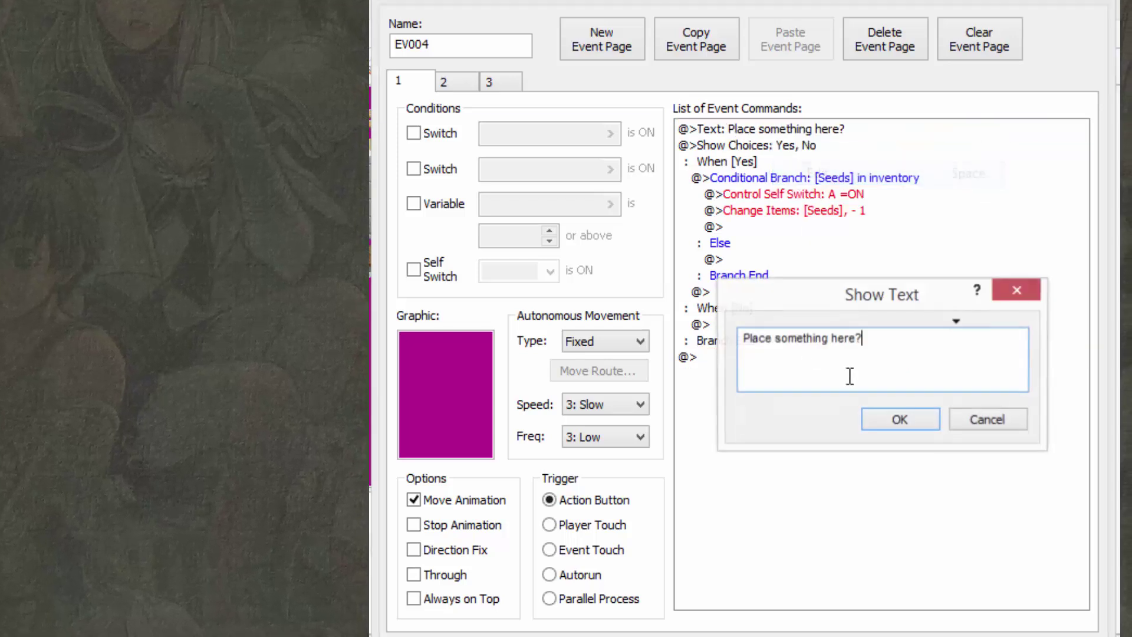
pyautogui.click(990, 419)
pyautogui.click(774, 144)
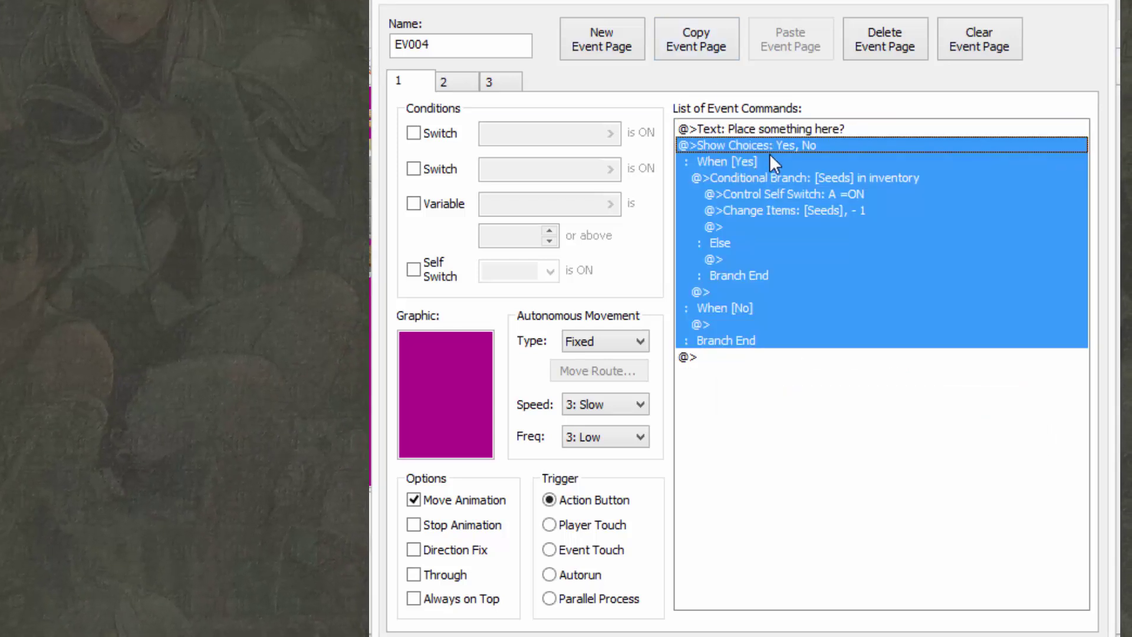
pyautogui.click(777, 178)
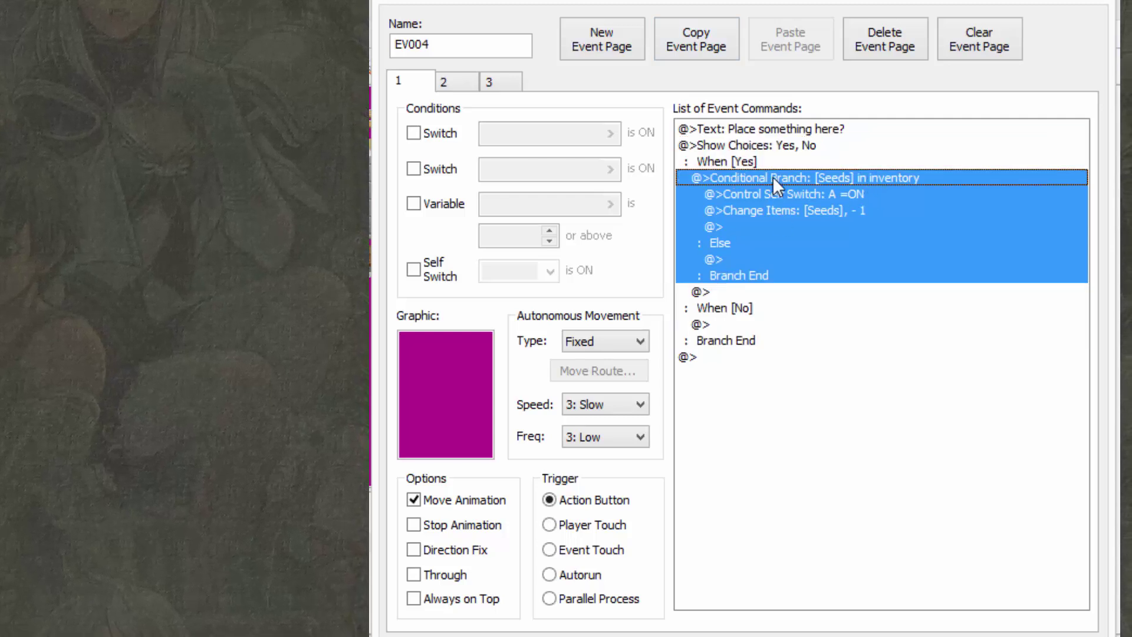
pyautogui.rightClick(764, 182)
pyautogui.click(788, 197)
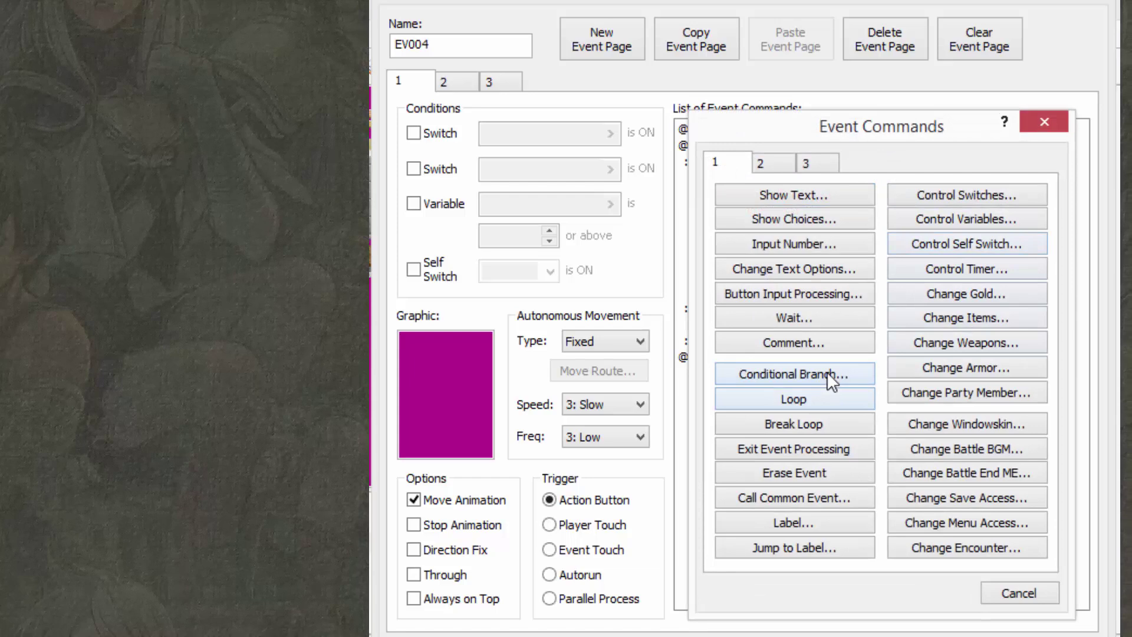
pyautogui.click(827, 371)
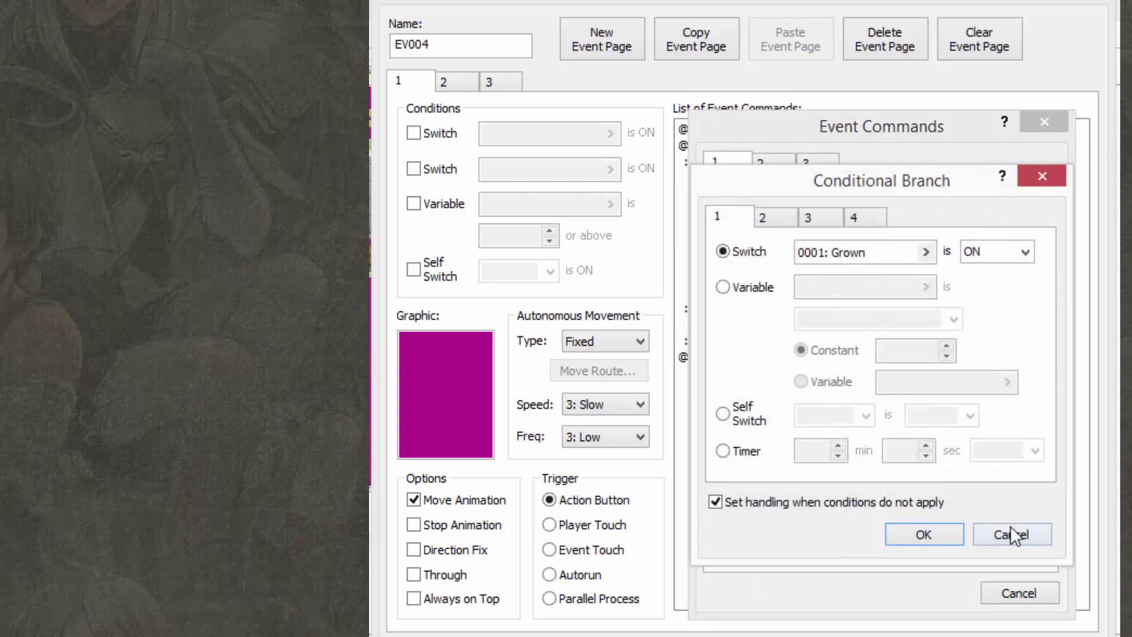
pyautogui.click(1010, 530)
pyautogui.click(1025, 596)
pyautogui.doubleClick(826, 184)
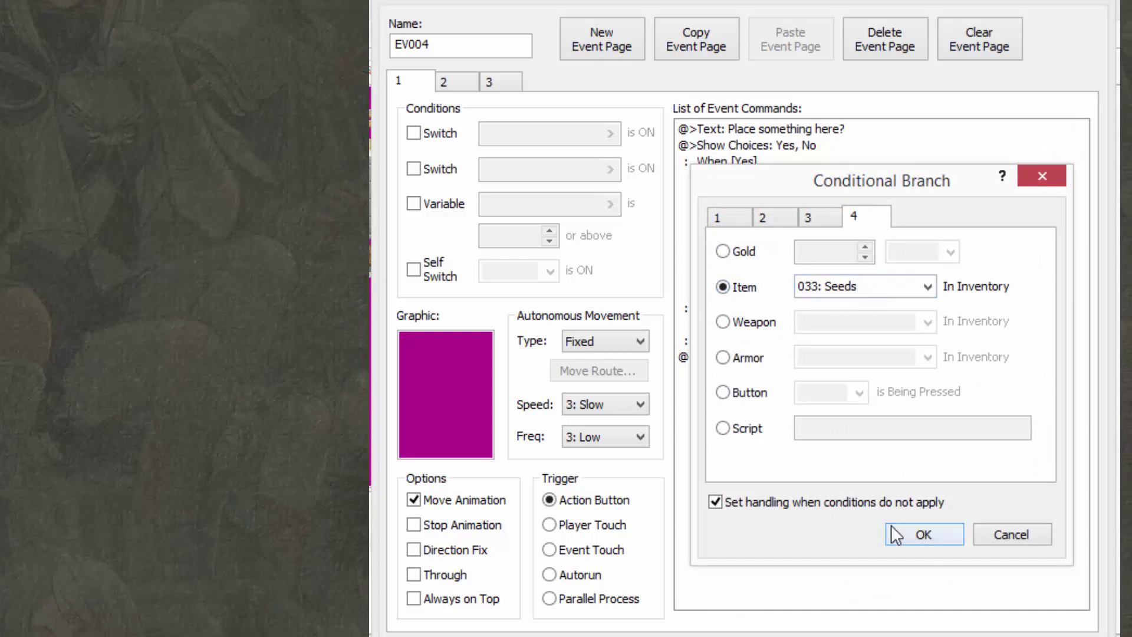
pyautogui.press('Return')
pyautogui.click(798, 196)
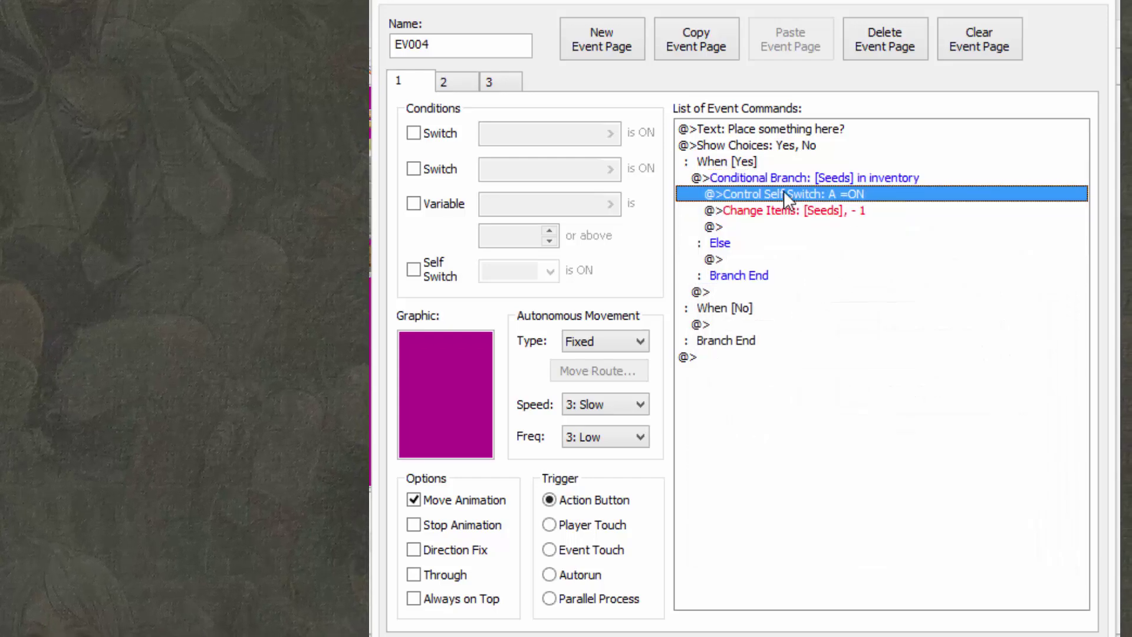
pyautogui.rightClick(750, 226)
pyautogui.rightClick(793, 198)
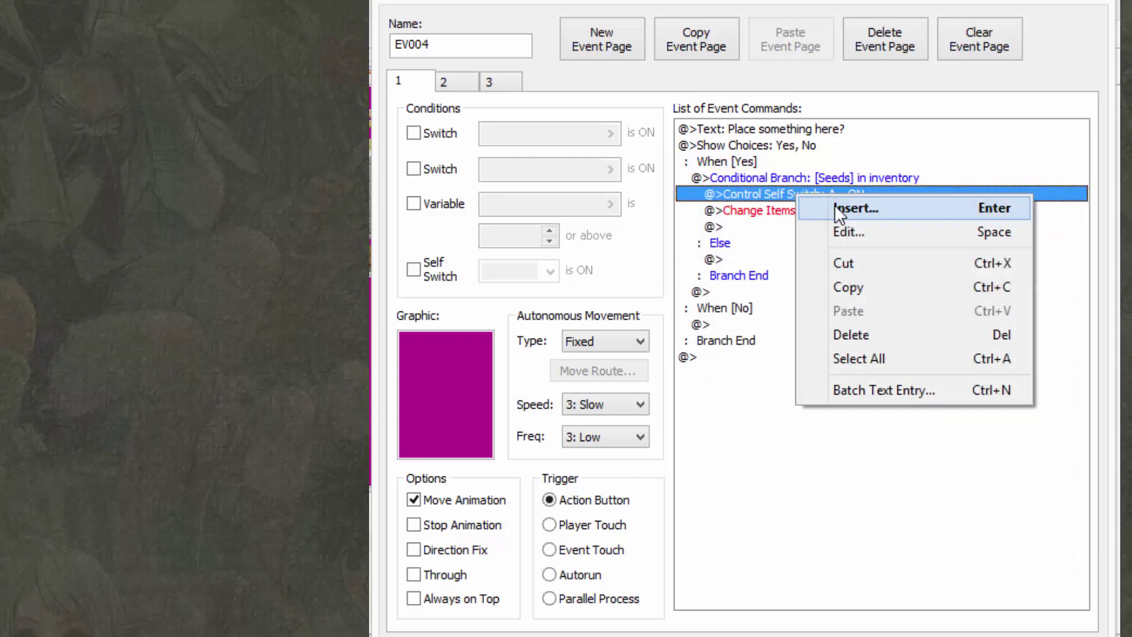
pyautogui.click(826, 207)
pyautogui.click(994, 253)
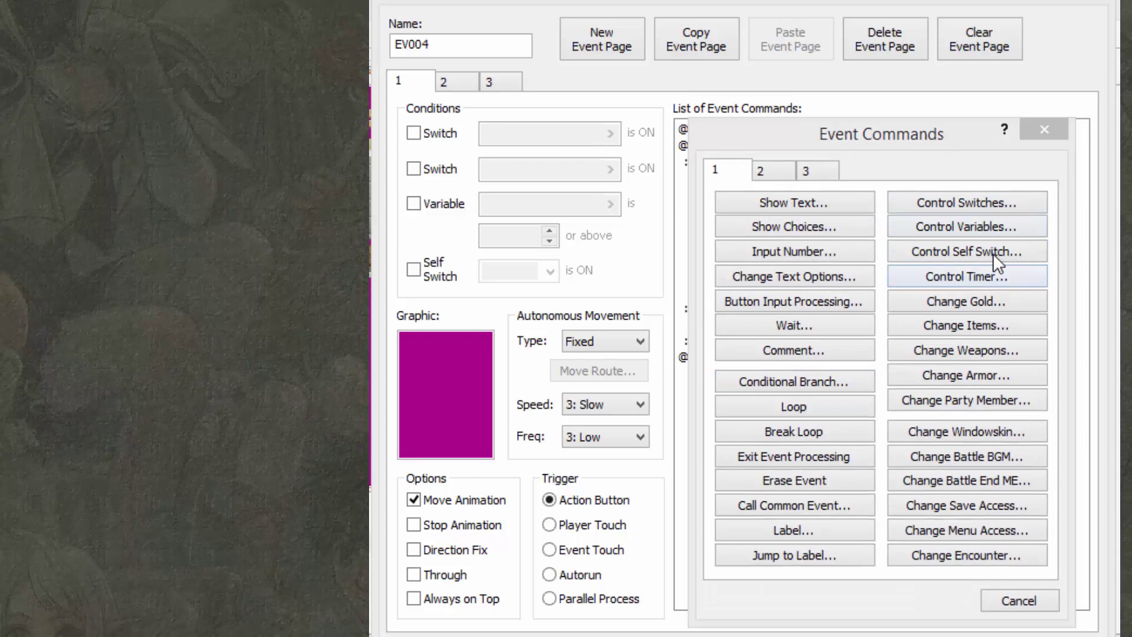
pyautogui.click(962, 372)
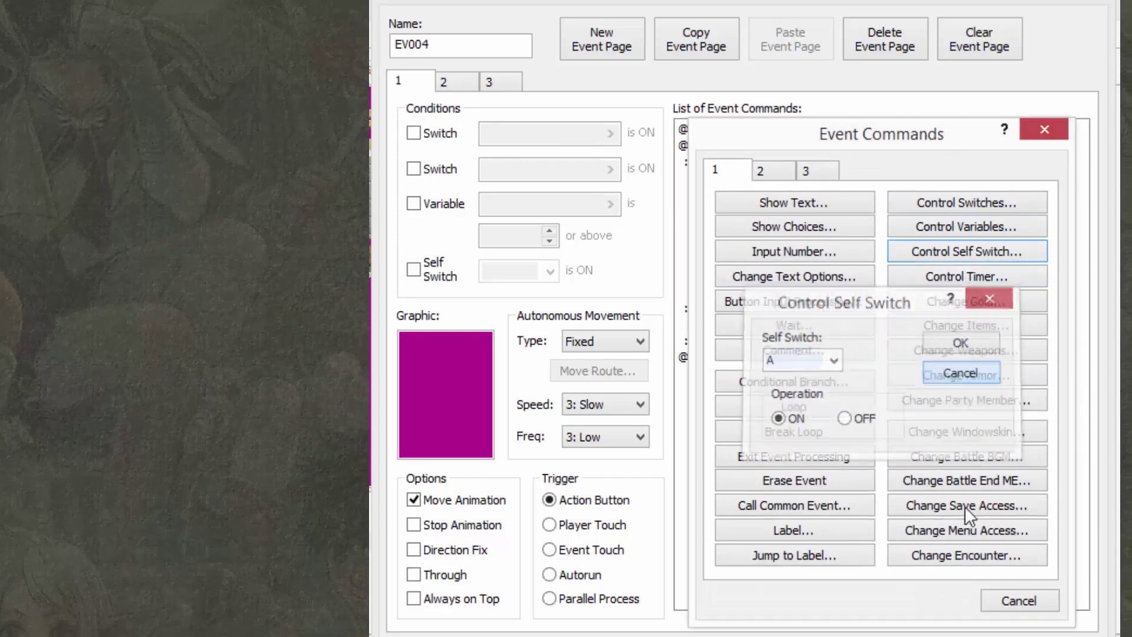
pyautogui.click(1019, 600)
pyautogui.doubleClick(803, 227)
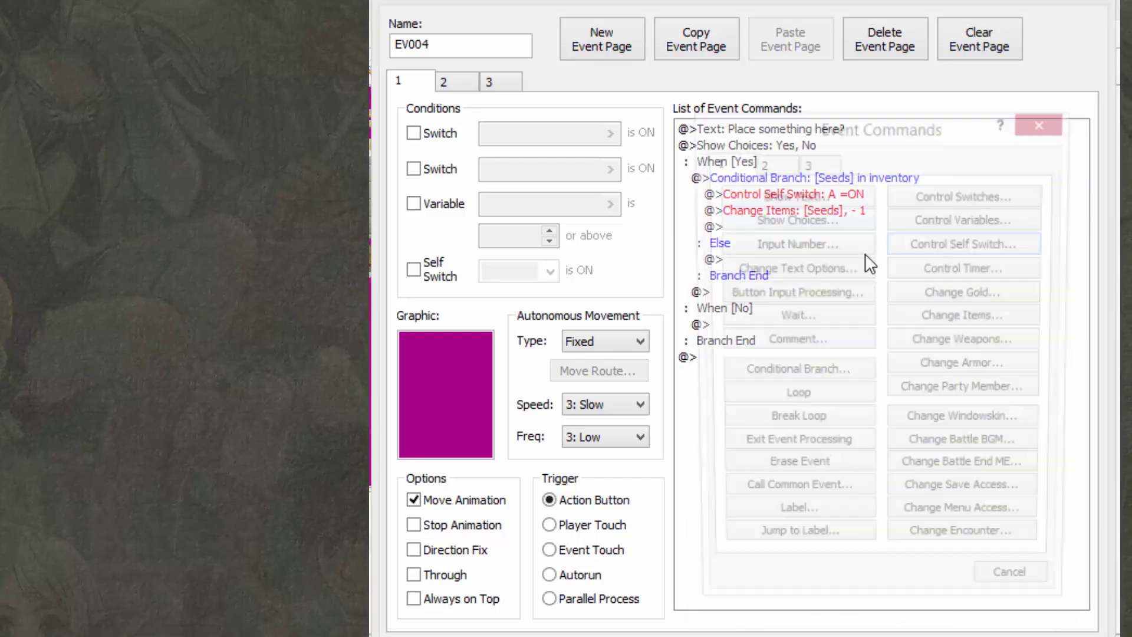
pyautogui.click(976, 315)
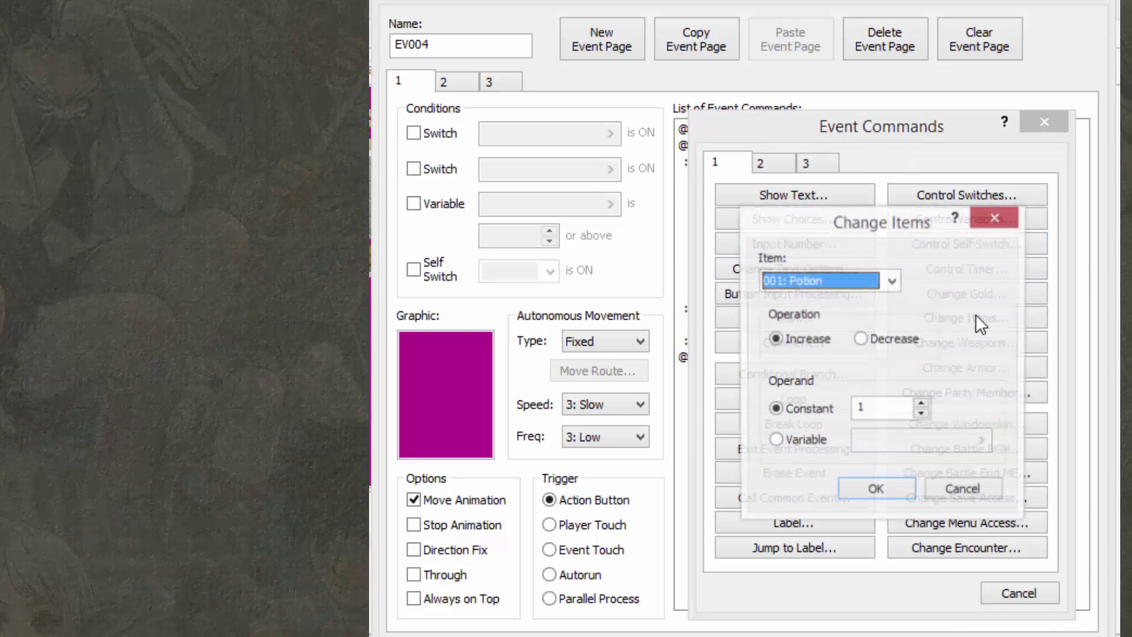
pyautogui.click(887, 340)
pyautogui.click(892, 282)
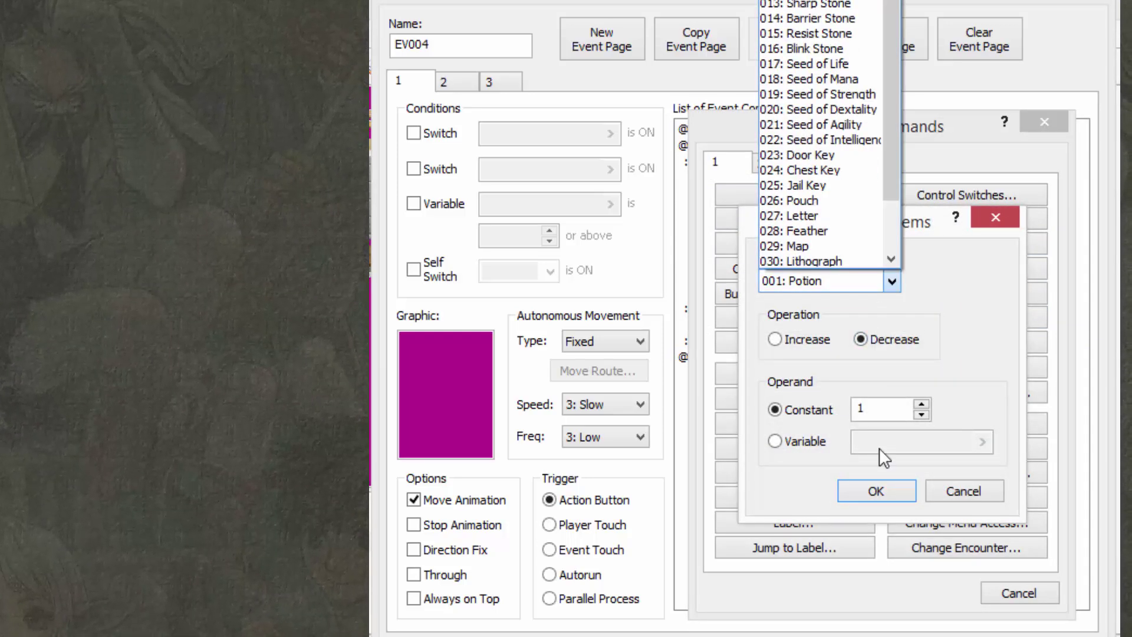
pyautogui.moveTo(896, 172); pyautogui.dragTo(903, 287)
pyautogui.click(903, 288)
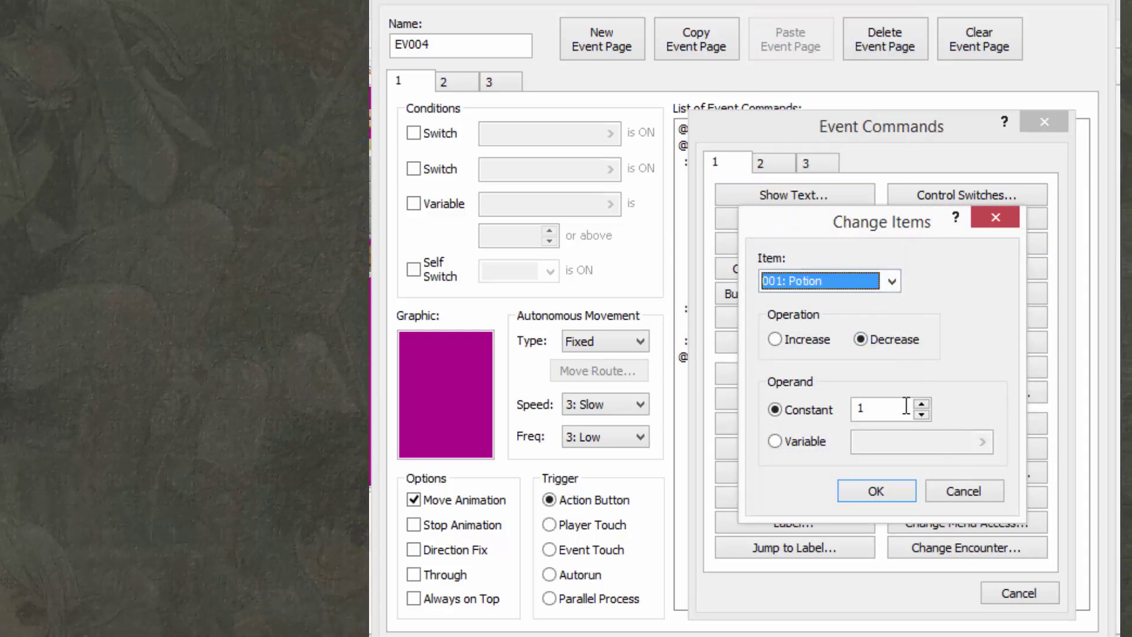
pyautogui.click(966, 491)
# Step: Check page 1's Seeds −1 and Self Switch A ON commands, then show watering page 2
pyautogui.press('Escape')
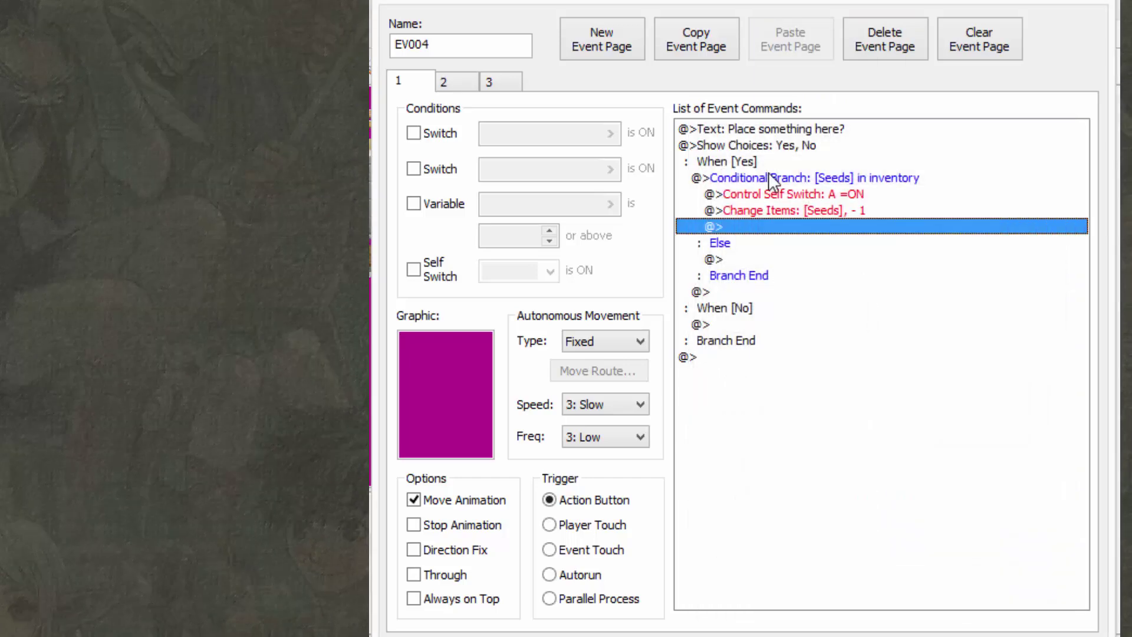
pyautogui.click(796, 193)
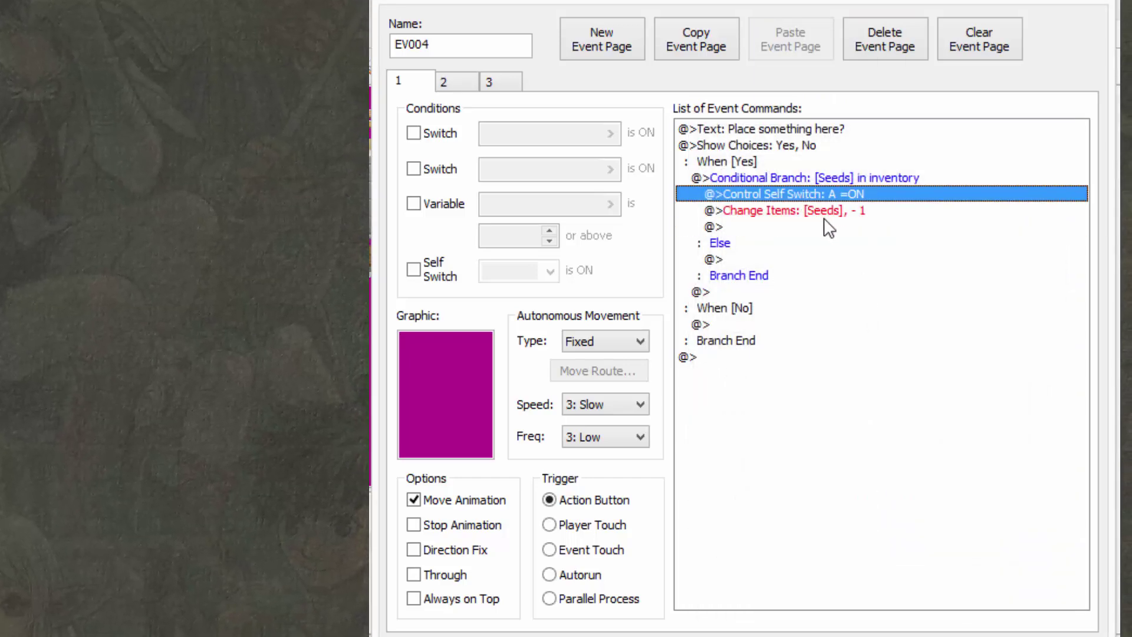
pyautogui.click(814, 211)
pyautogui.click(844, 198)
pyautogui.click(841, 210)
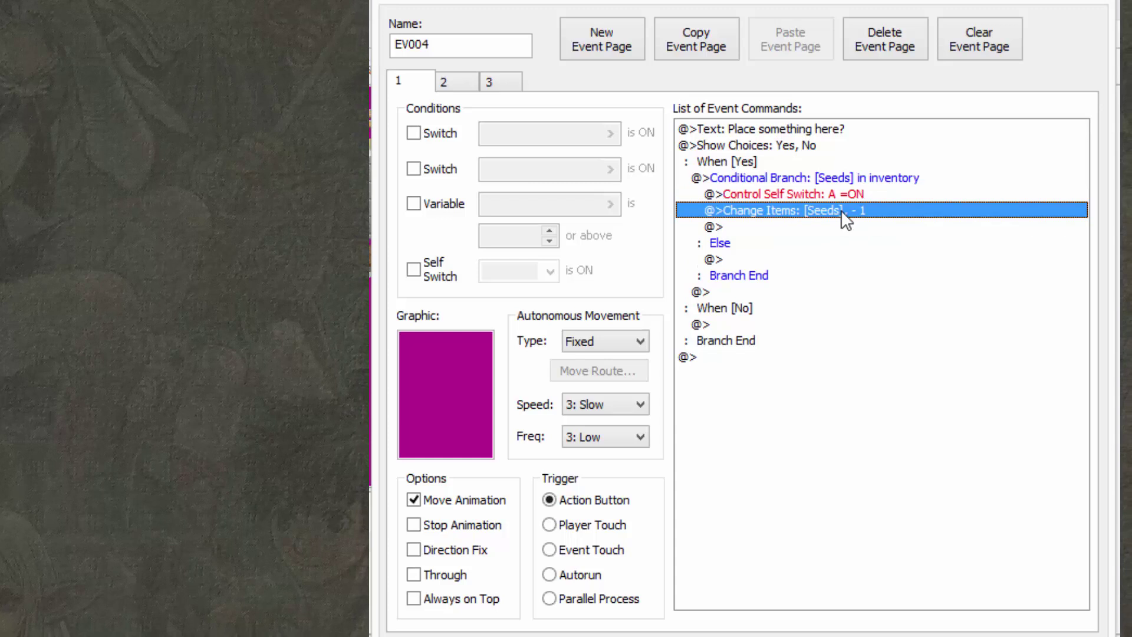
pyautogui.click(844, 196)
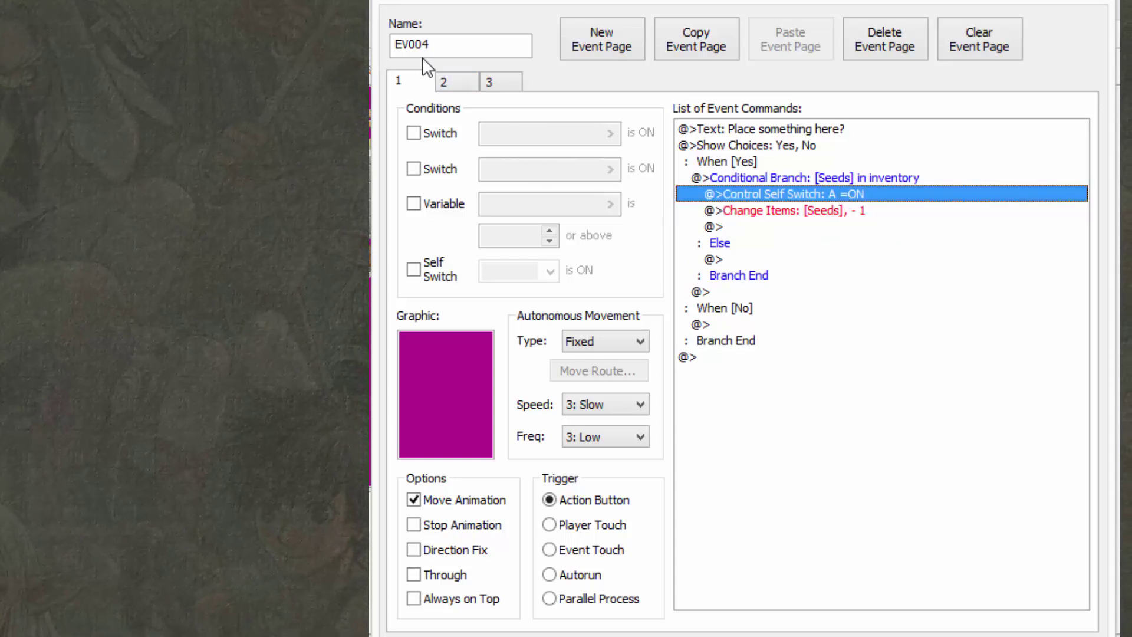
pyautogui.click(446, 82)
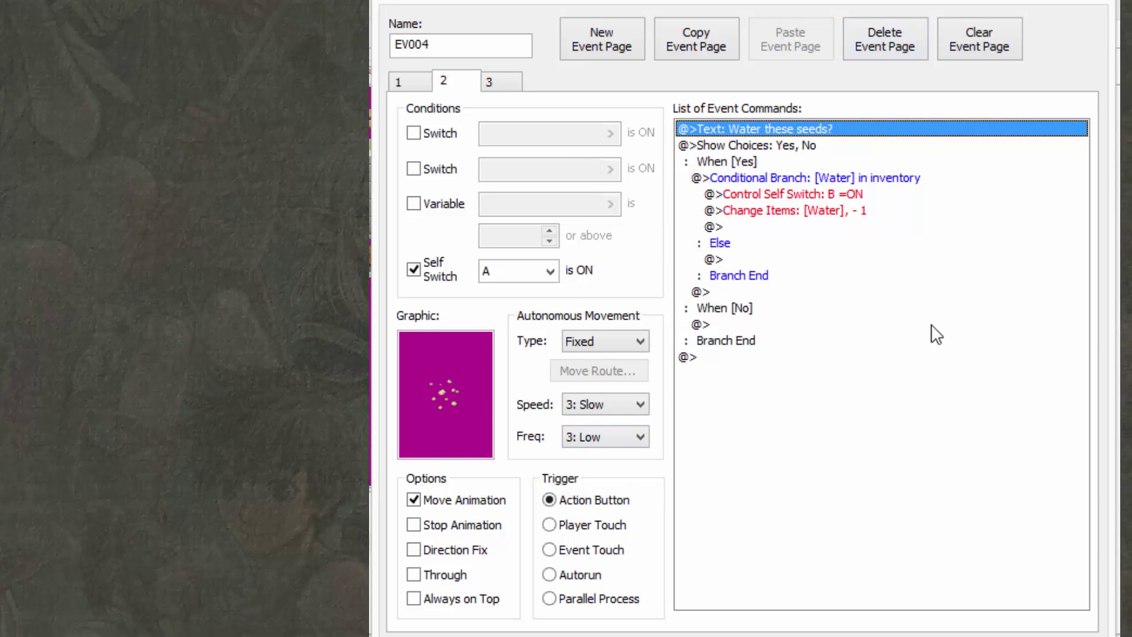
pyautogui.click(947, 359)
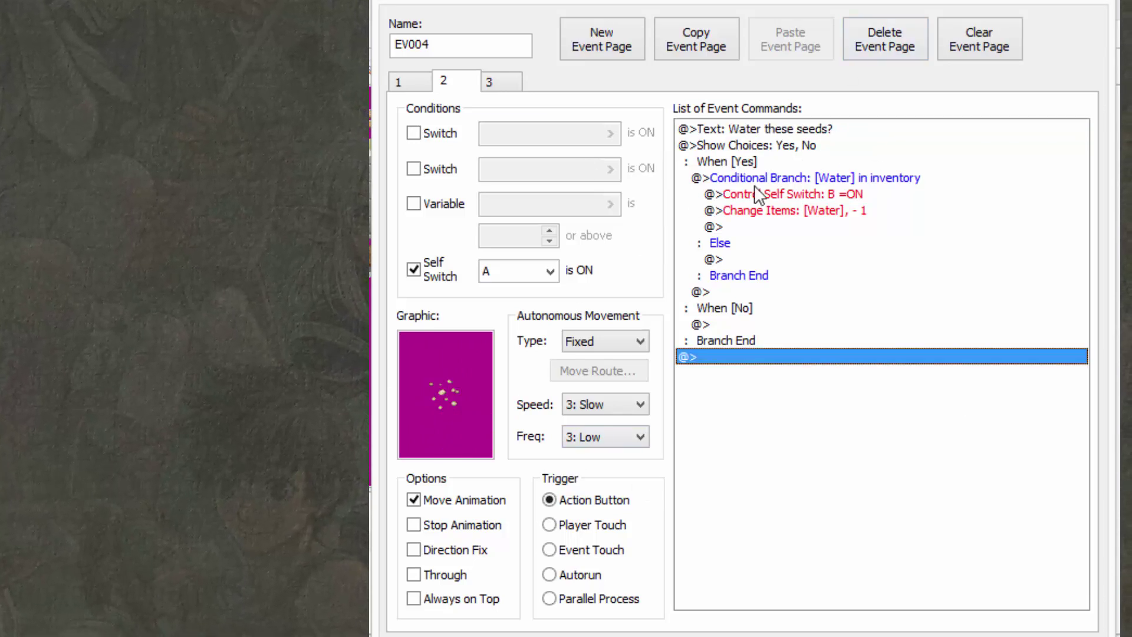
pyautogui.click(588, 505)
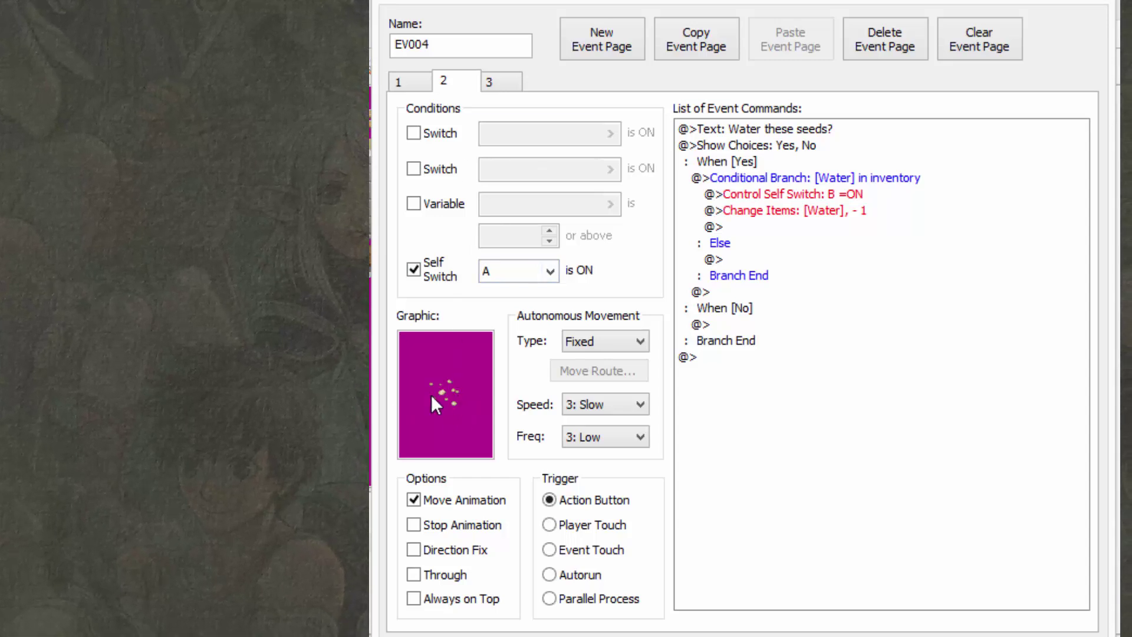
pyautogui.click(705, 128)
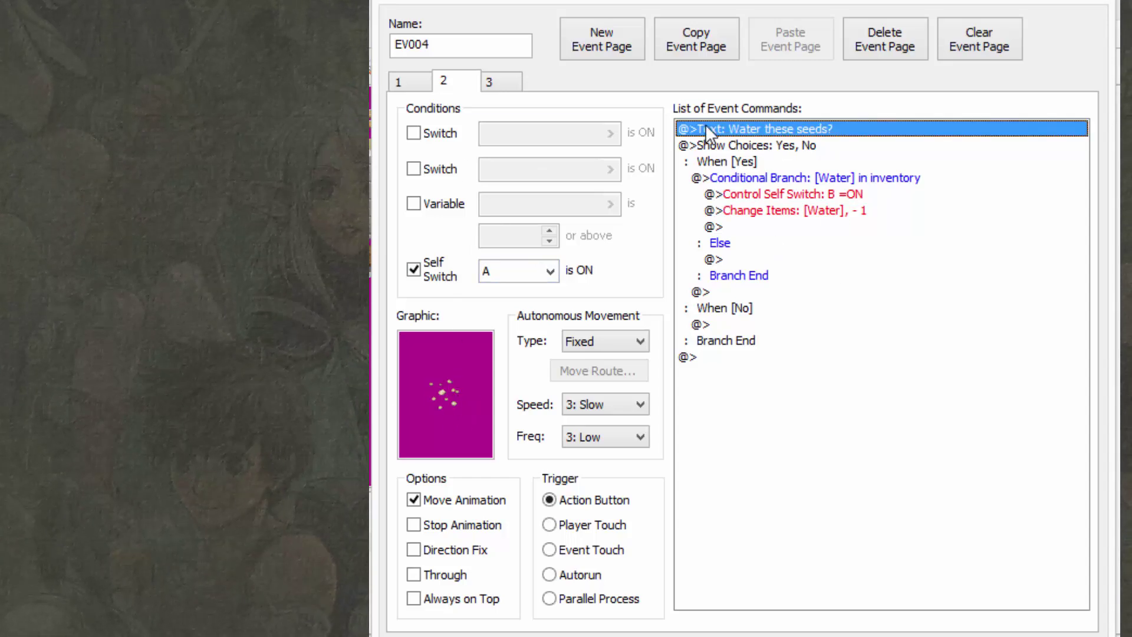
pyautogui.click(782, 146)
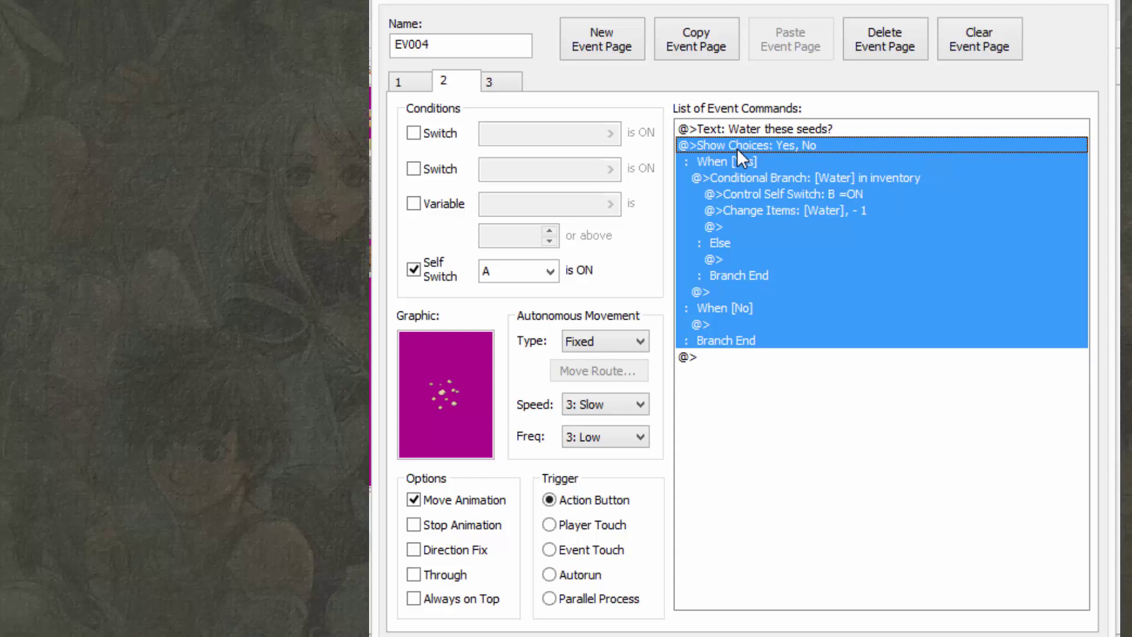
pyautogui.click(780, 177)
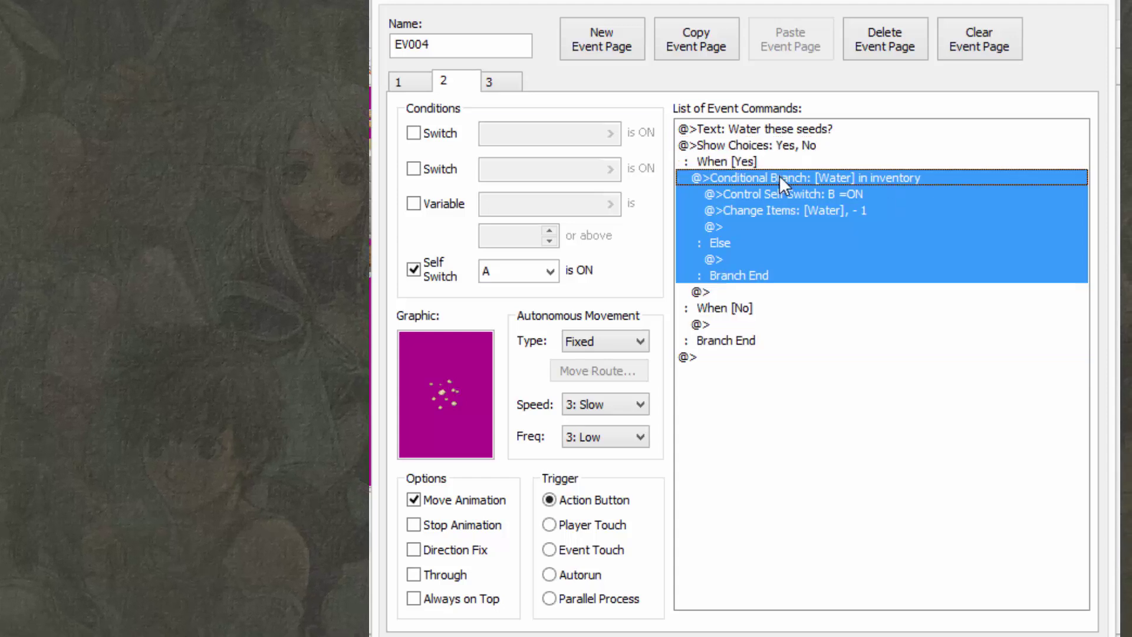
pyautogui.click(761, 201)
pyautogui.click(804, 202)
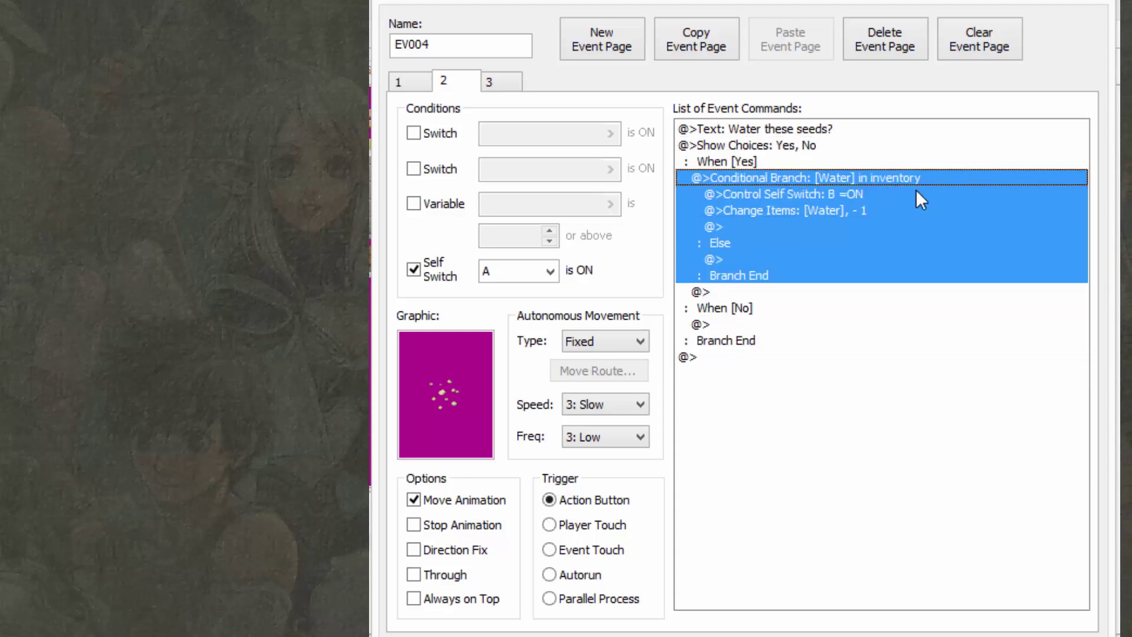
pyautogui.click(841, 194)
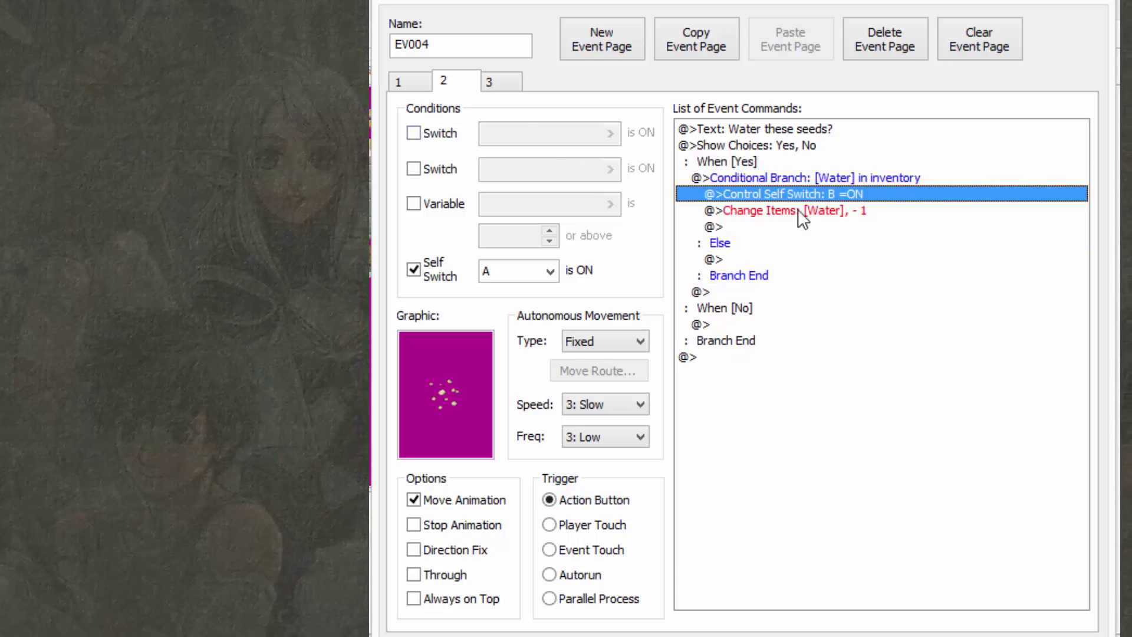
pyautogui.rightClick(823, 202)
pyautogui.click(867, 239)
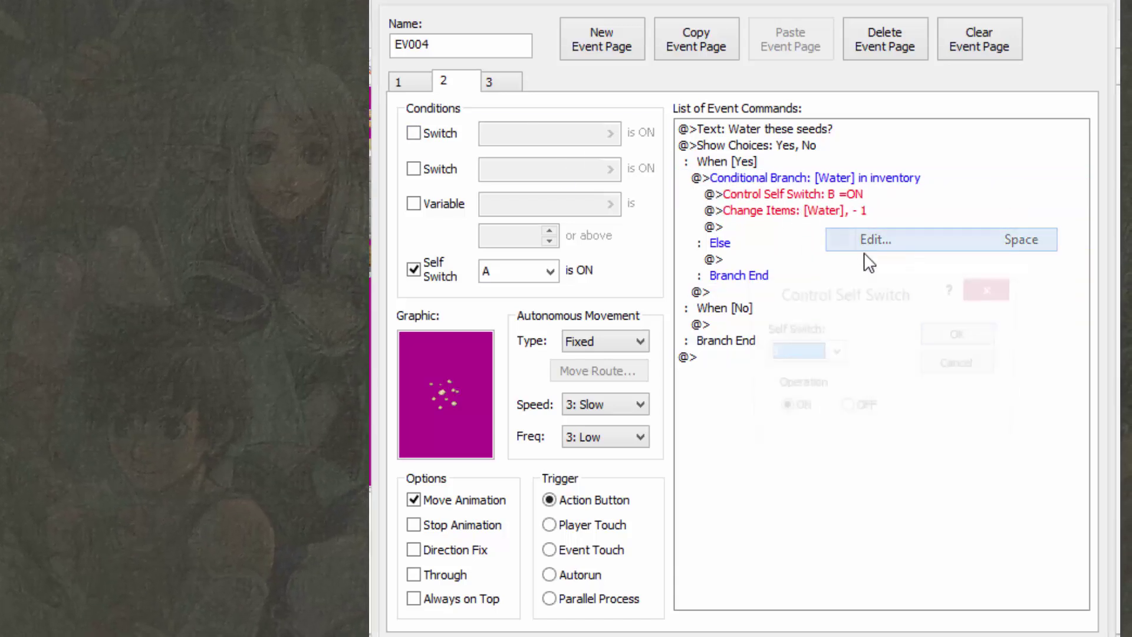
pyautogui.click(822, 354)
pyautogui.click(811, 385)
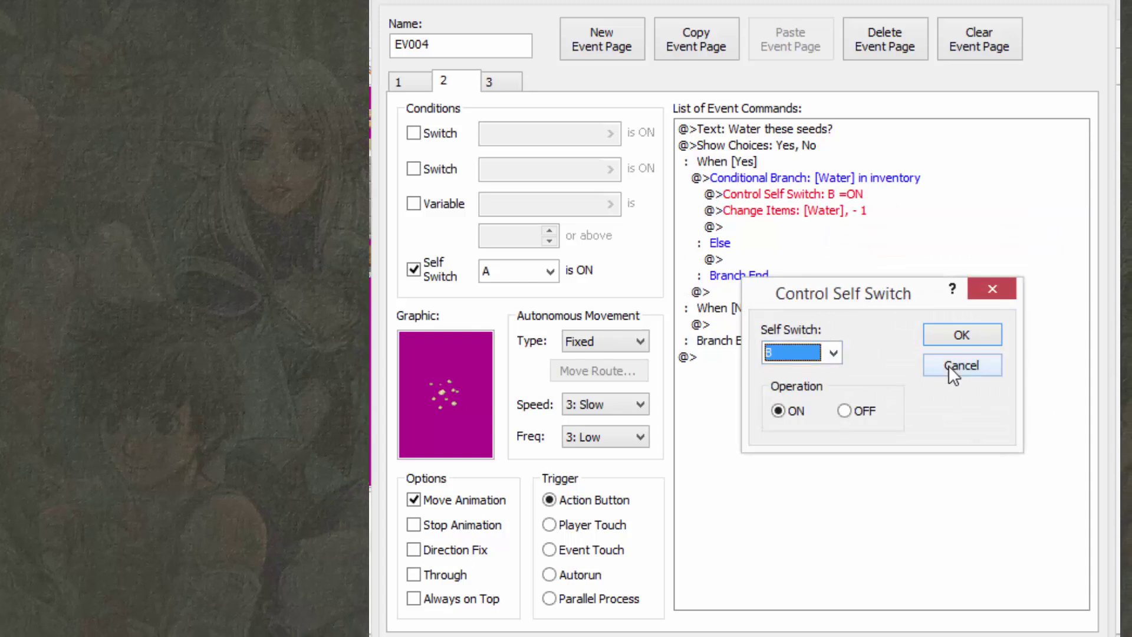
pyautogui.click(951, 365)
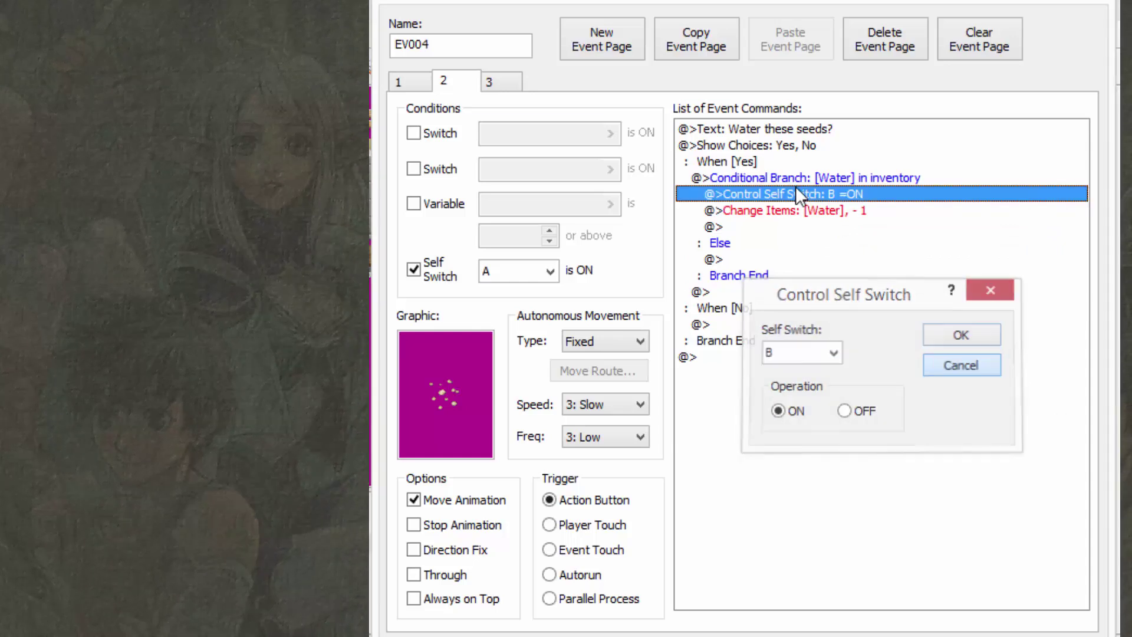
pyautogui.click(791, 210)
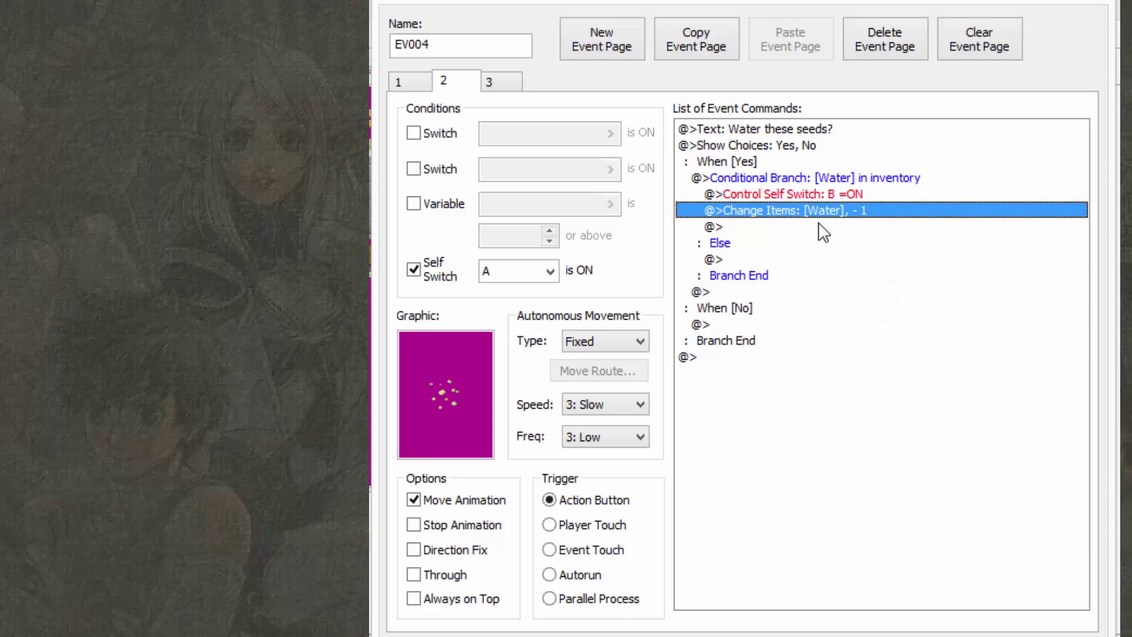
# Step: Show page 3 with the herb graphic and Pick? commands, comparing it against page 2
pyautogui.click(494, 82)
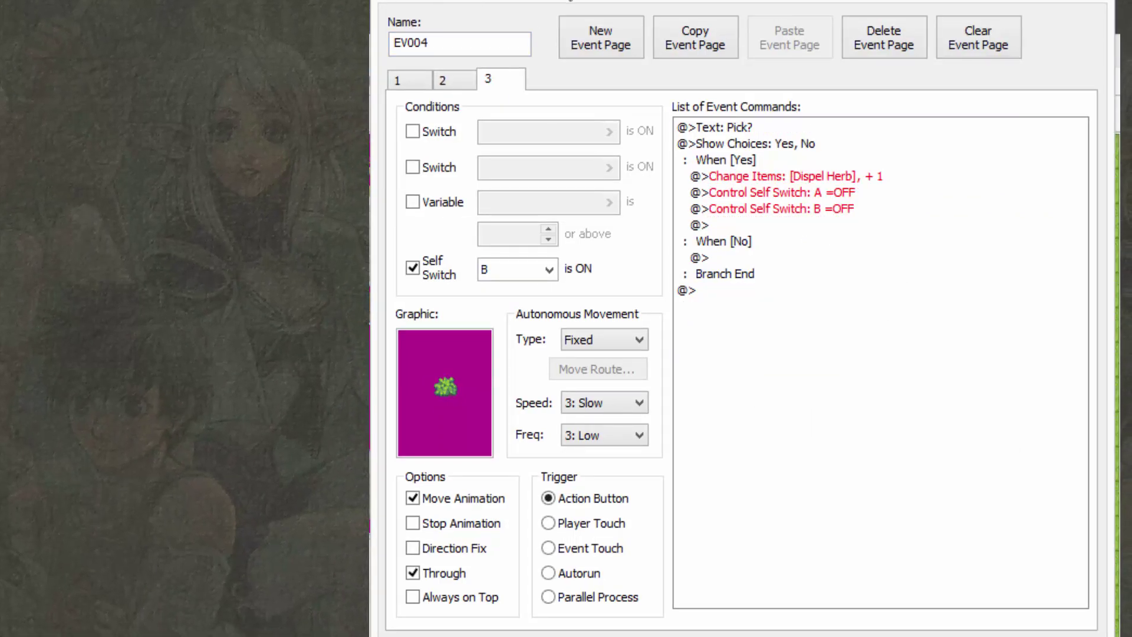
pyautogui.click(441, 410)
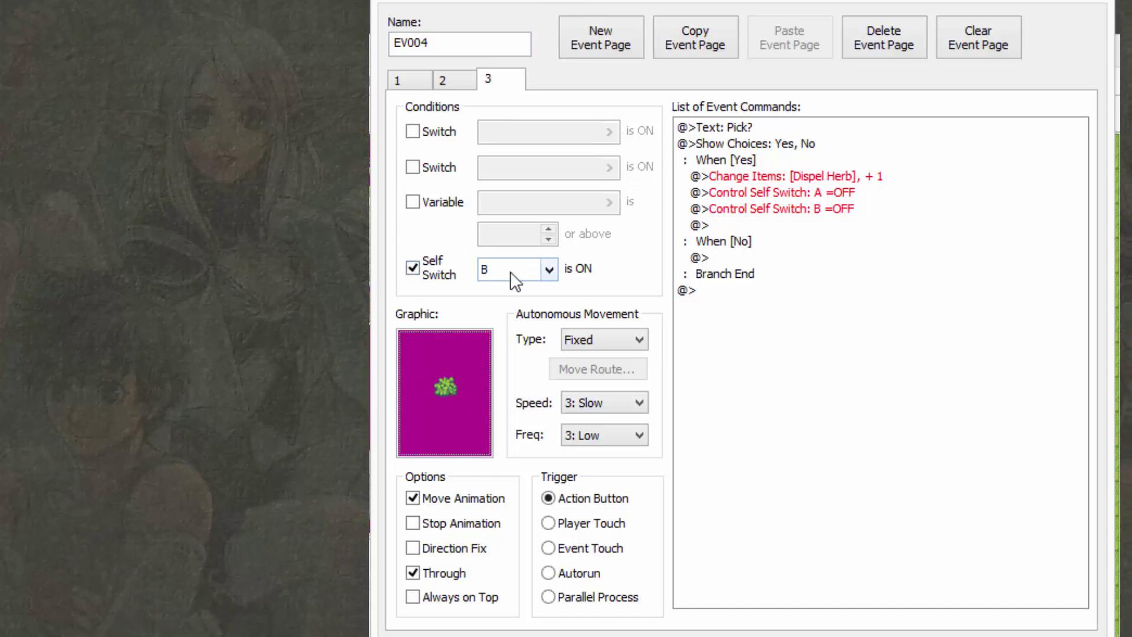
pyautogui.click(452, 79)
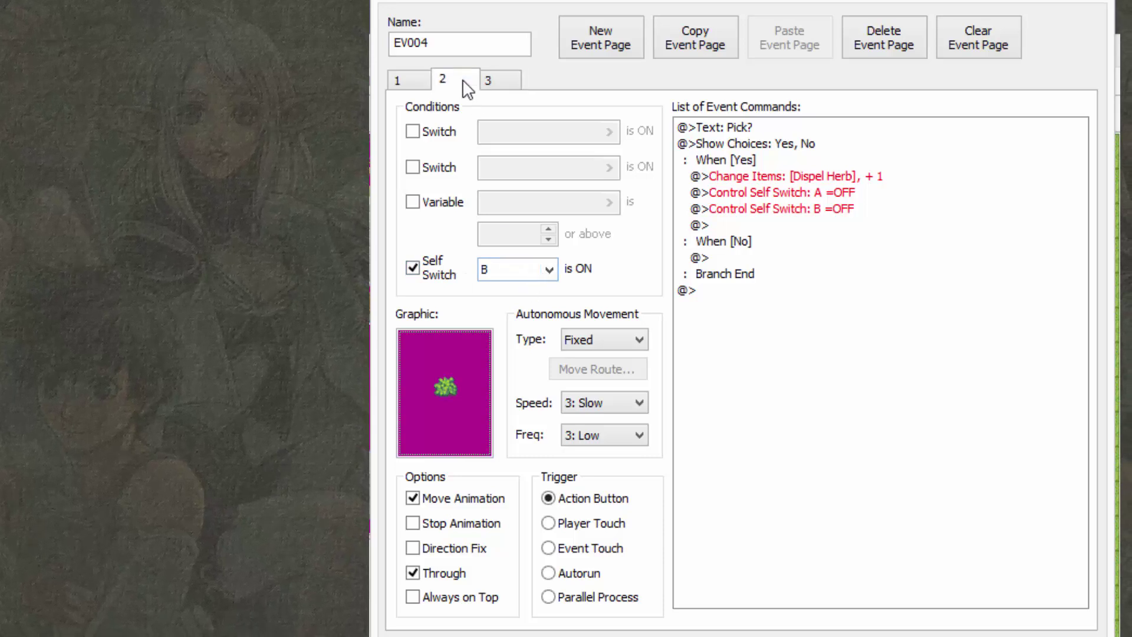
pyautogui.click(511, 78)
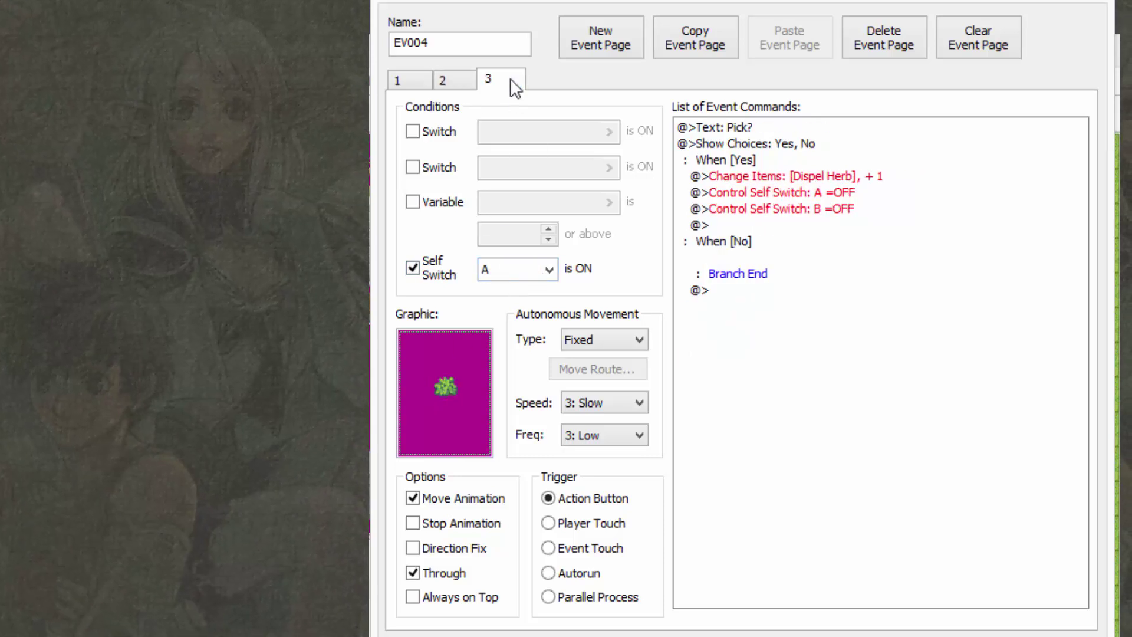
pyautogui.doubleClick(442, 382)
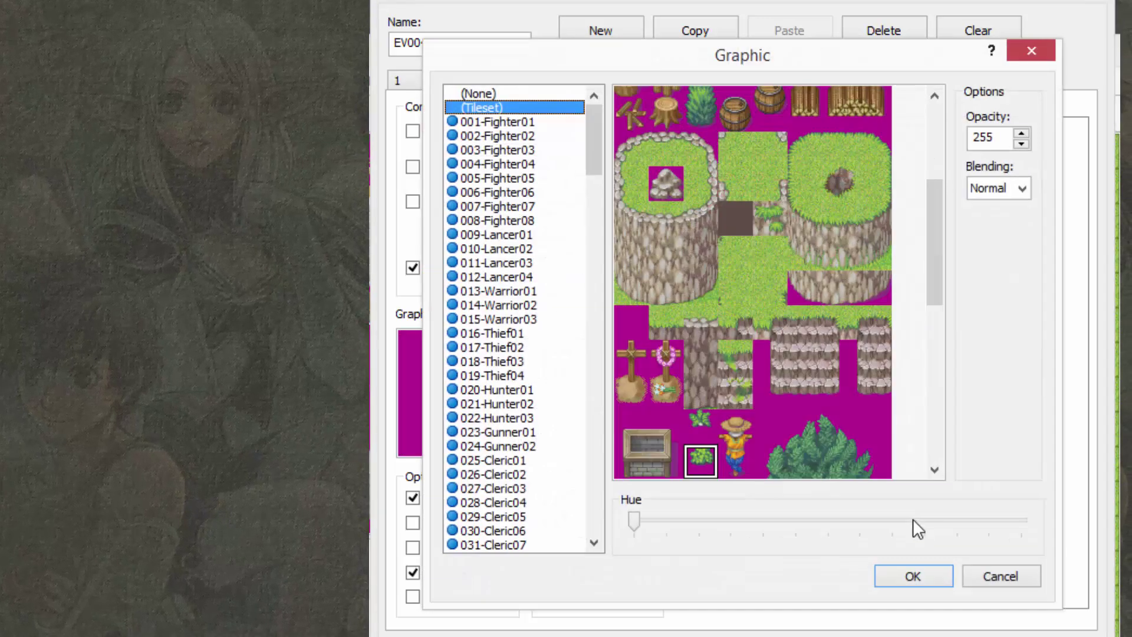
pyautogui.click(1020, 579)
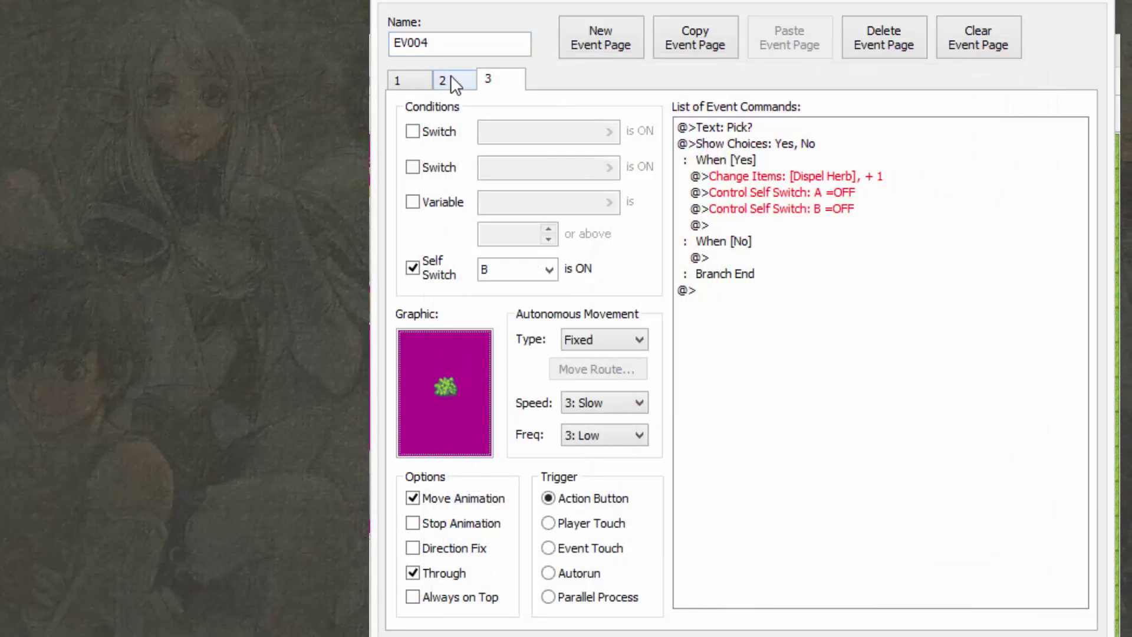
pyautogui.click(454, 81)
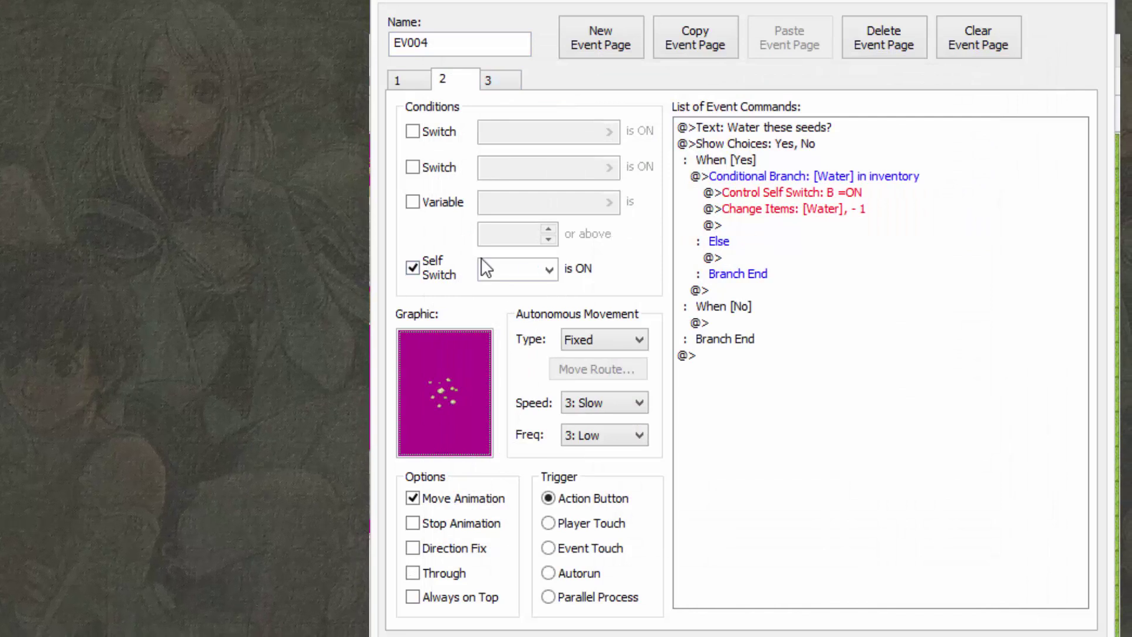
pyautogui.click(495, 82)
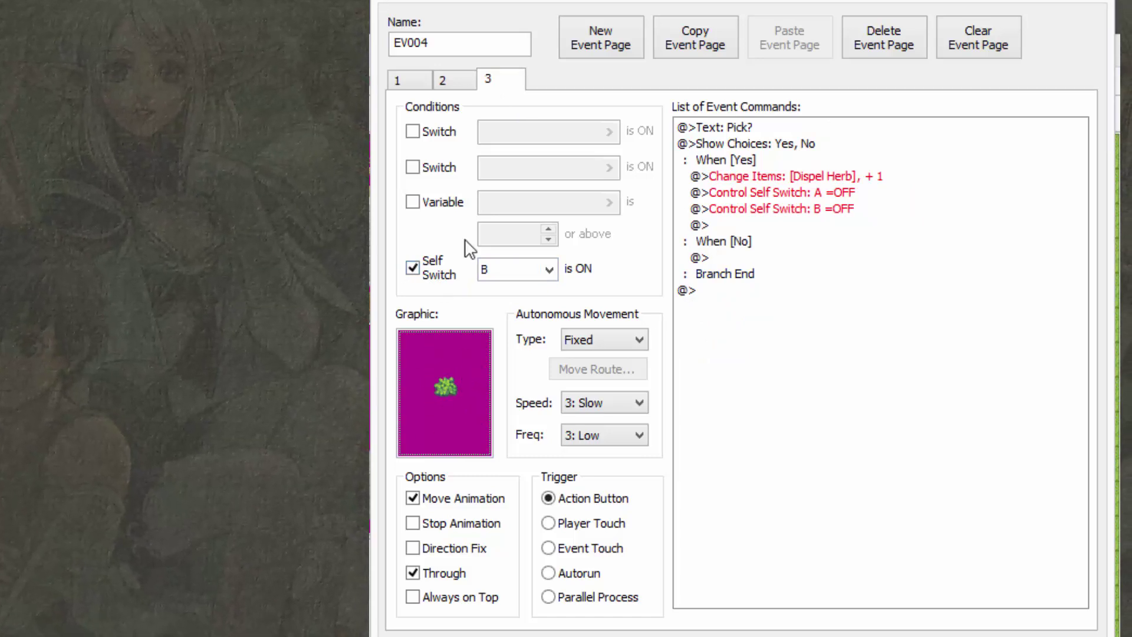
pyautogui.click(746, 225)
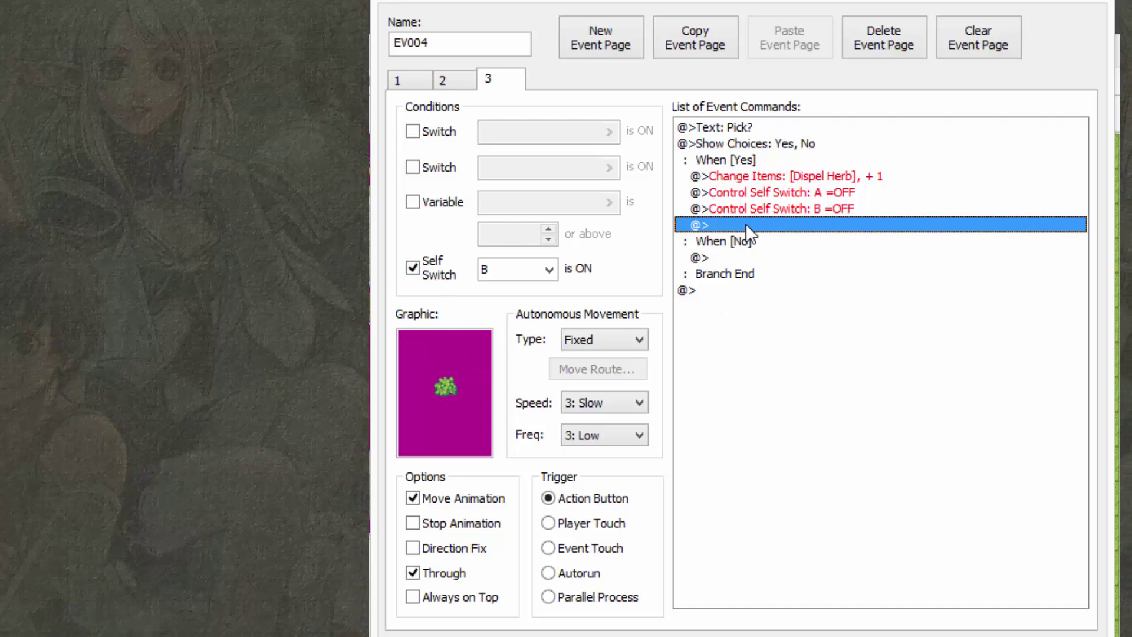
pyautogui.click(724, 132)
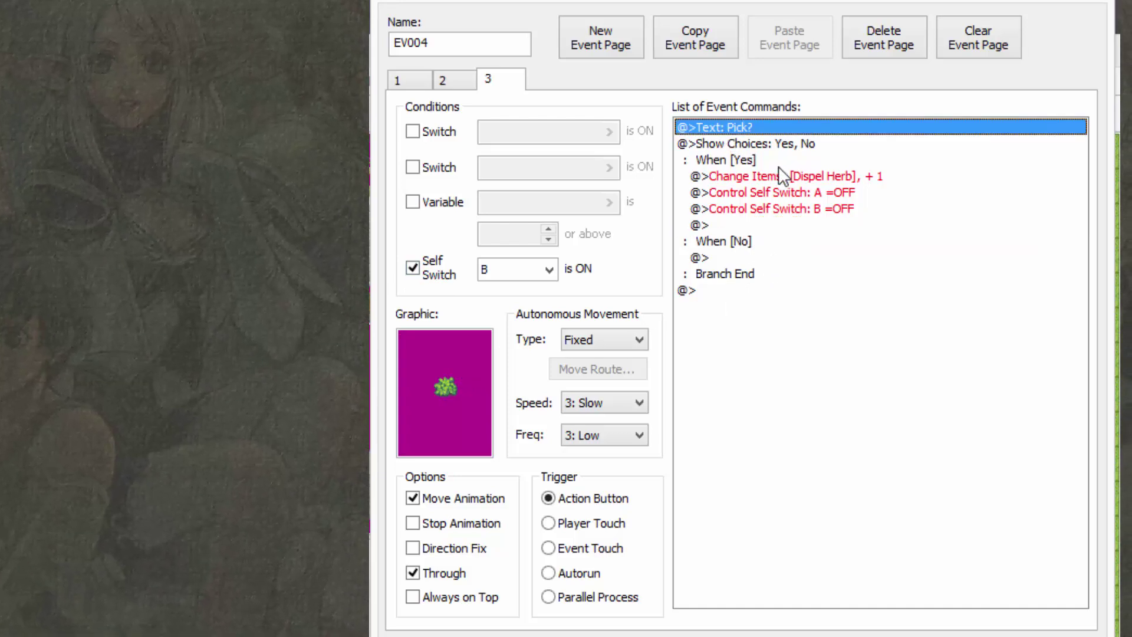
# Step: Review page 3's Yes branch: Change Items Dispel Herb +1 and Self Switch A OFF
pyautogui.click(742, 159)
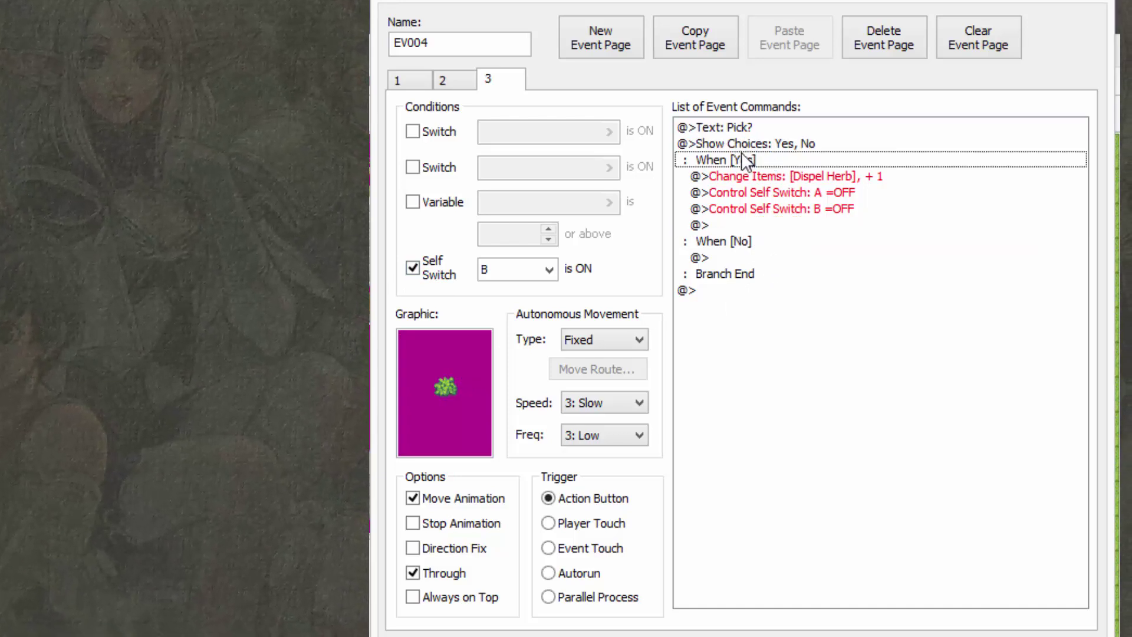
pyautogui.moveTo(743, 161); pyautogui.dragTo(736, 204)
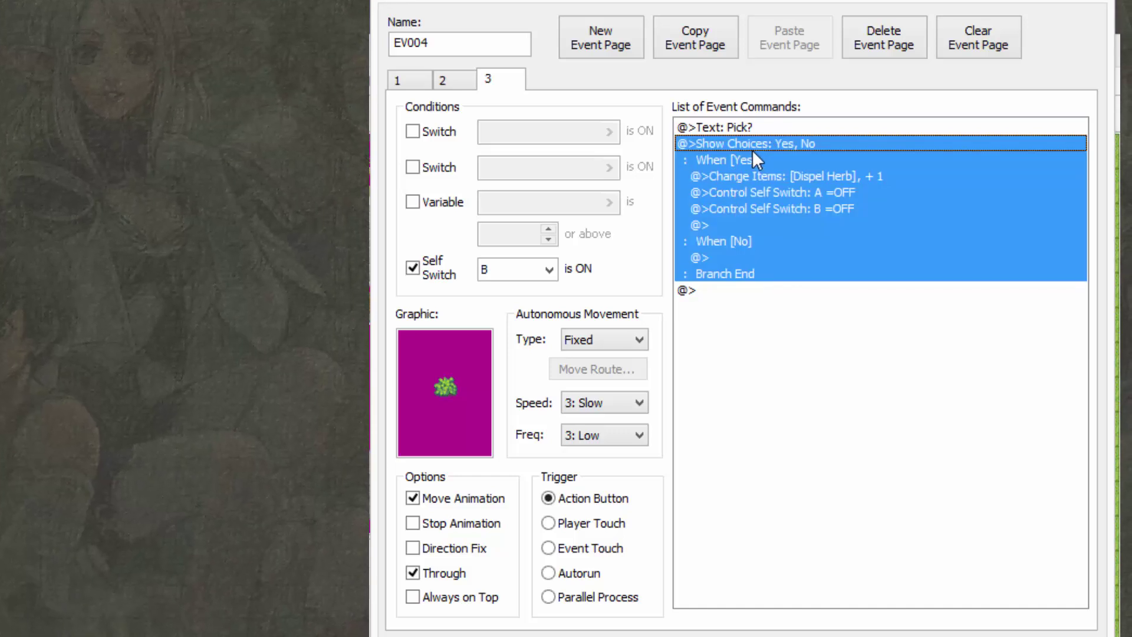
pyautogui.click(758, 175)
pyautogui.click(764, 192)
pyautogui.click(765, 174)
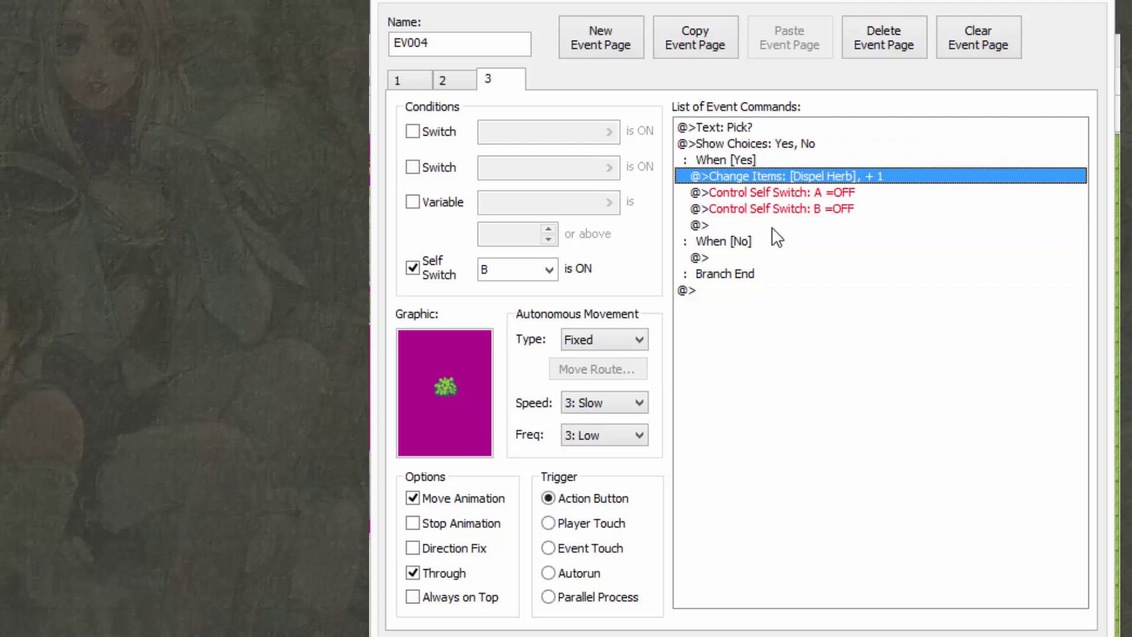
# Step: Start a Change Items command but cancel without adding anything
pyautogui.doubleClick(829, 225)
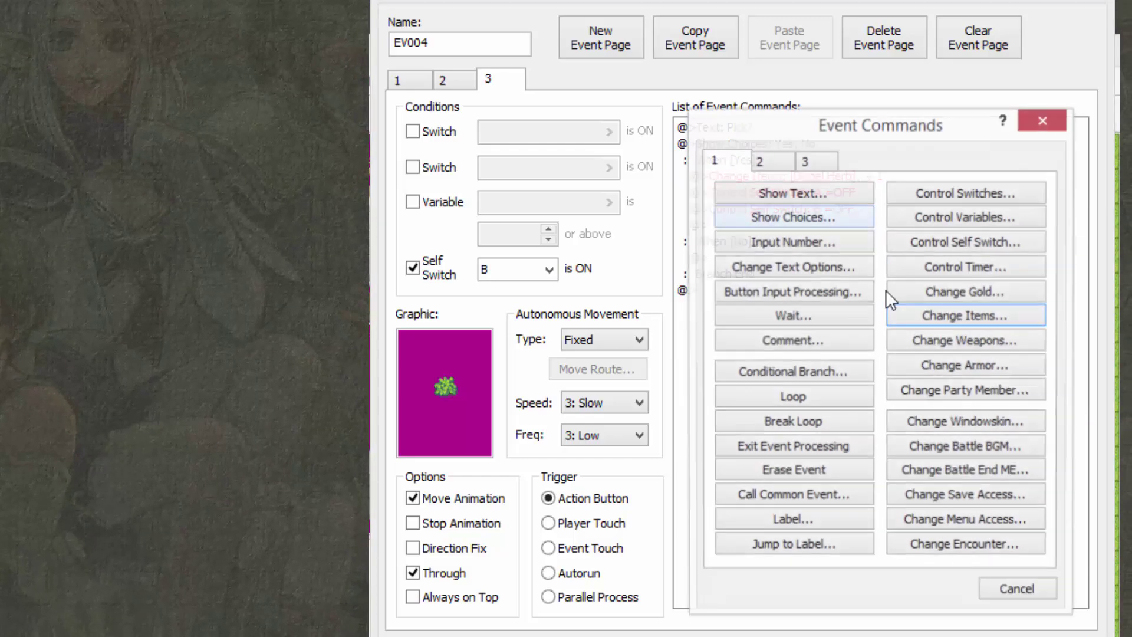
pyautogui.click(963, 316)
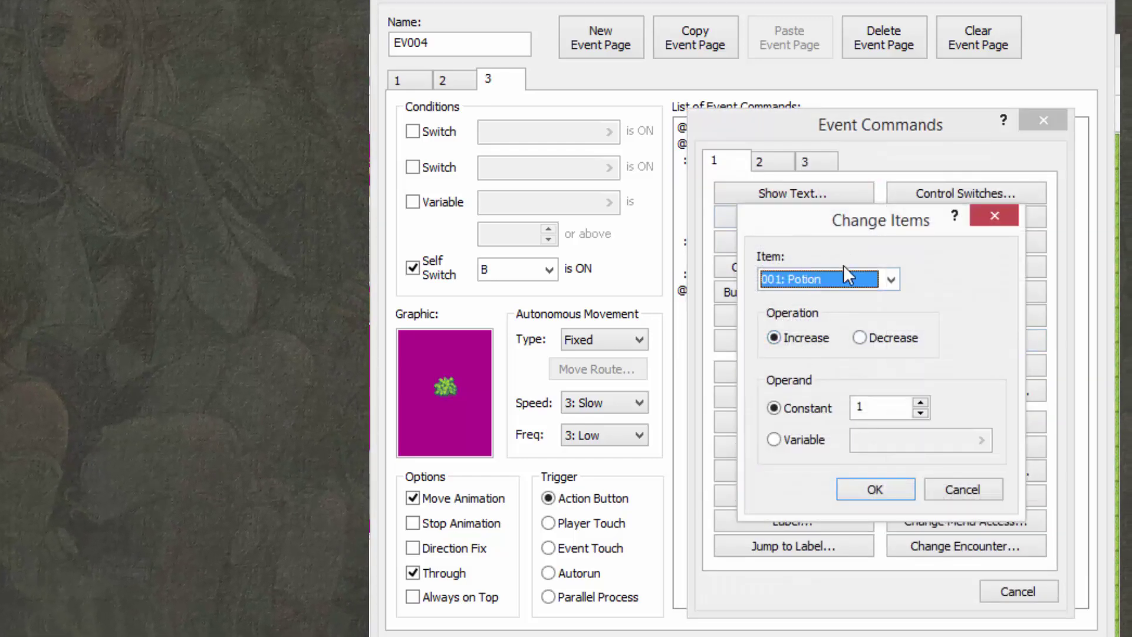
pyautogui.click(843, 281)
pyautogui.click(904, 320)
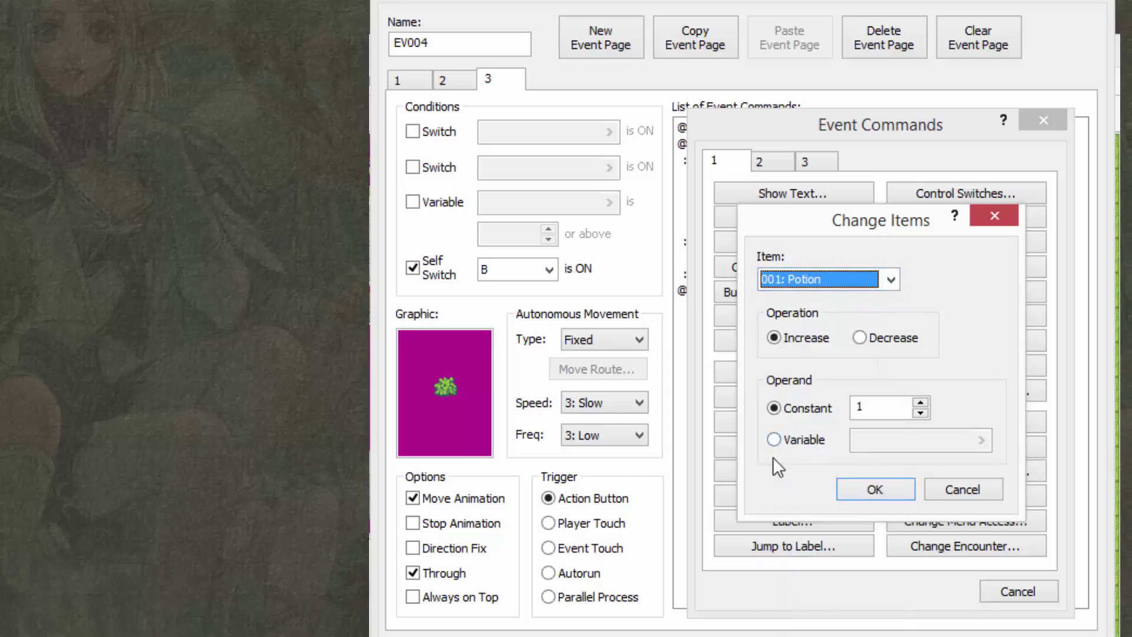
pyautogui.click(958, 490)
pyautogui.click(1013, 590)
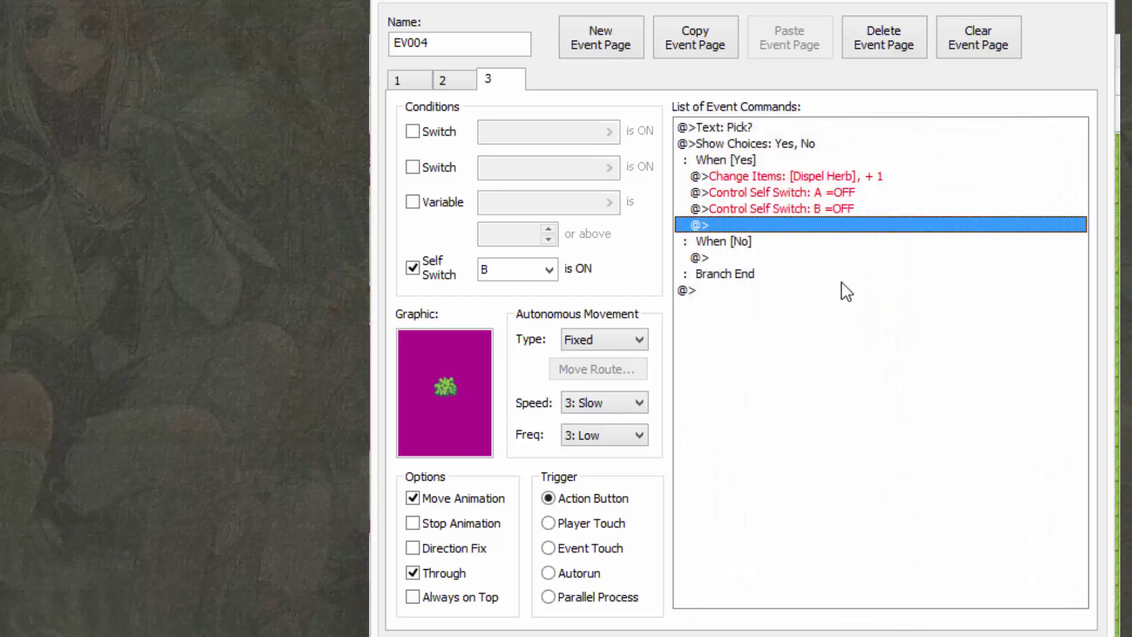
# Step: Step through the Dispel Herb reward and self switch A and B OFF commands
pyautogui.click(794, 191)
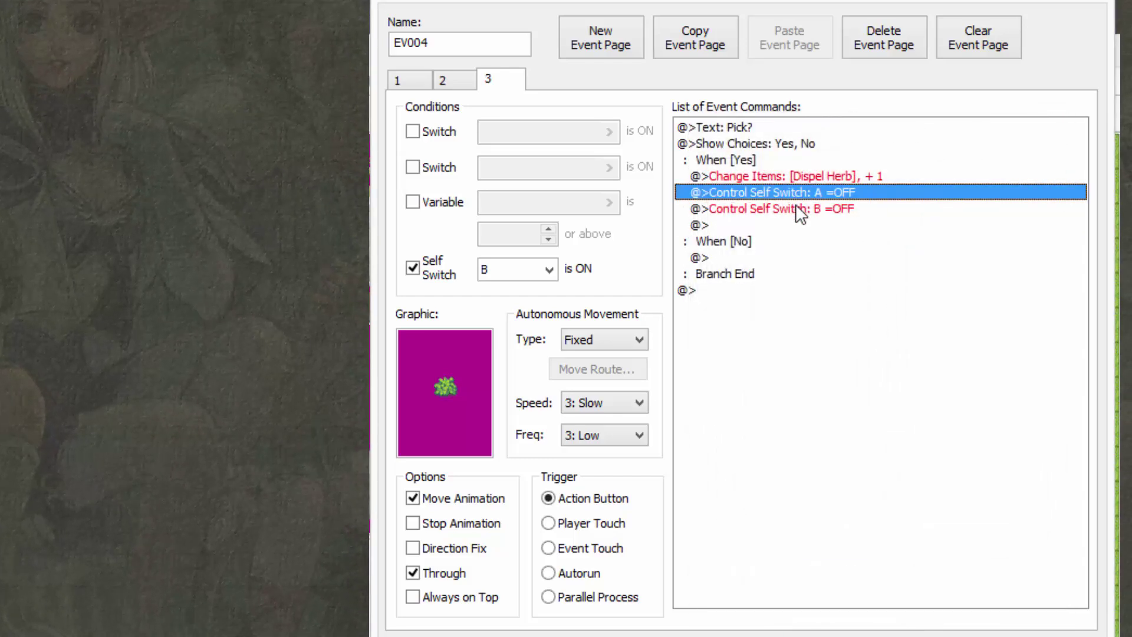
pyautogui.click(796, 207)
pyautogui.press('Up')
pyautogui.press('Down')
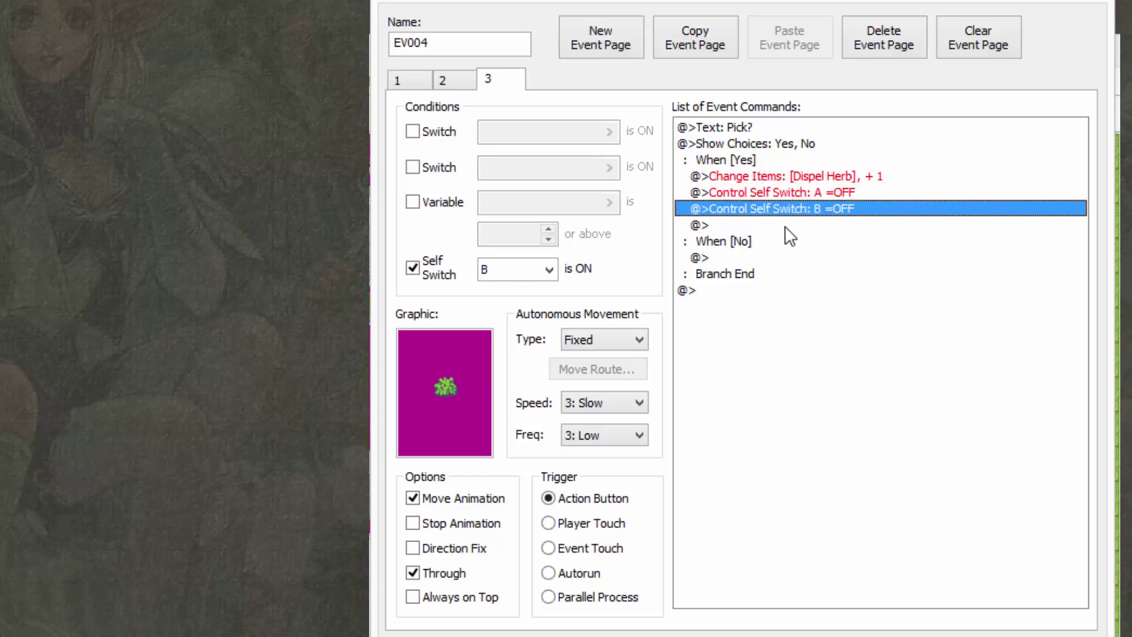
pyautogui.click(777, 224)
pyautogui.click(761, 175)
pyautogui.click(765, 208)
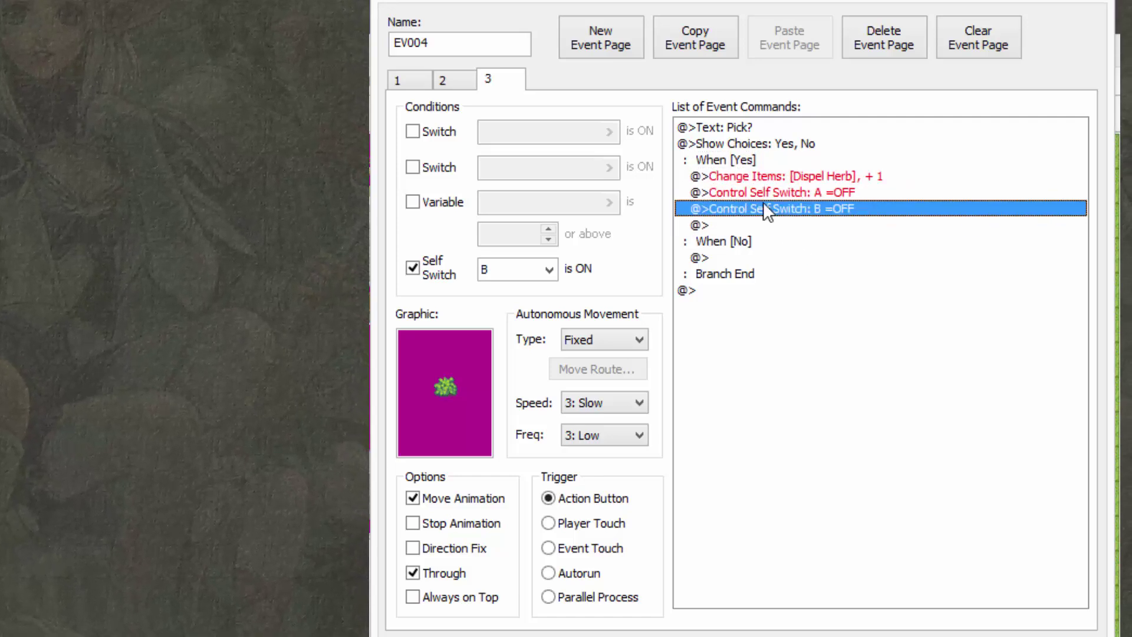
pyautogui.press('Up')
pyautogui.press('Down')
pyautogui.press('Down')
pyautogui.click(805, 176)
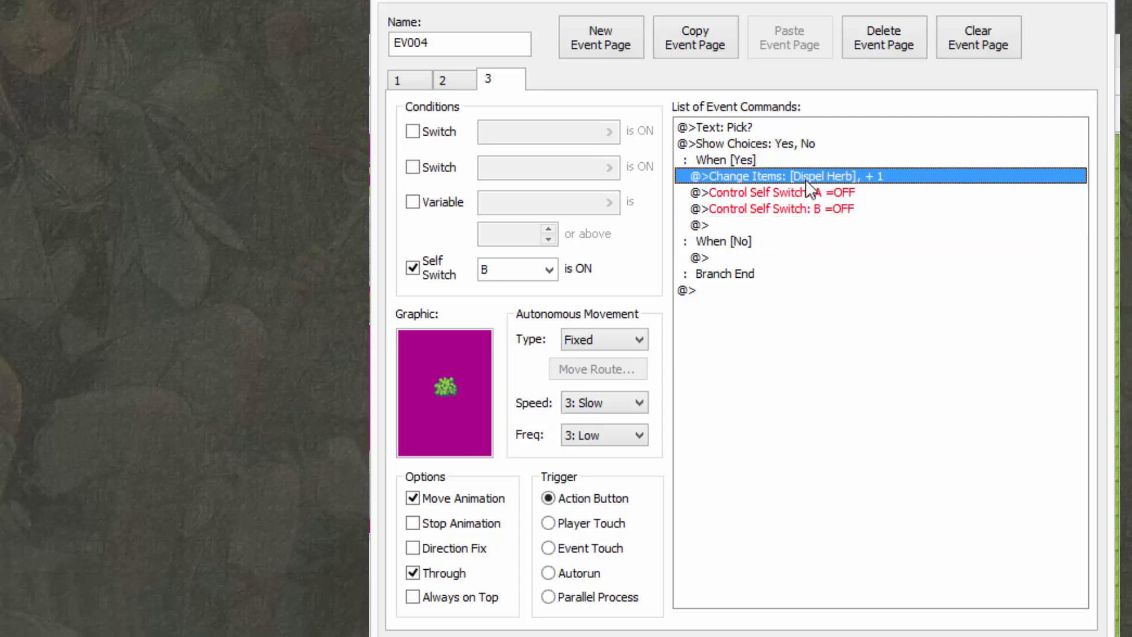
pyautogui.press('Up')
pyautogui.click(808, 241)
pyautogui.press('Up')
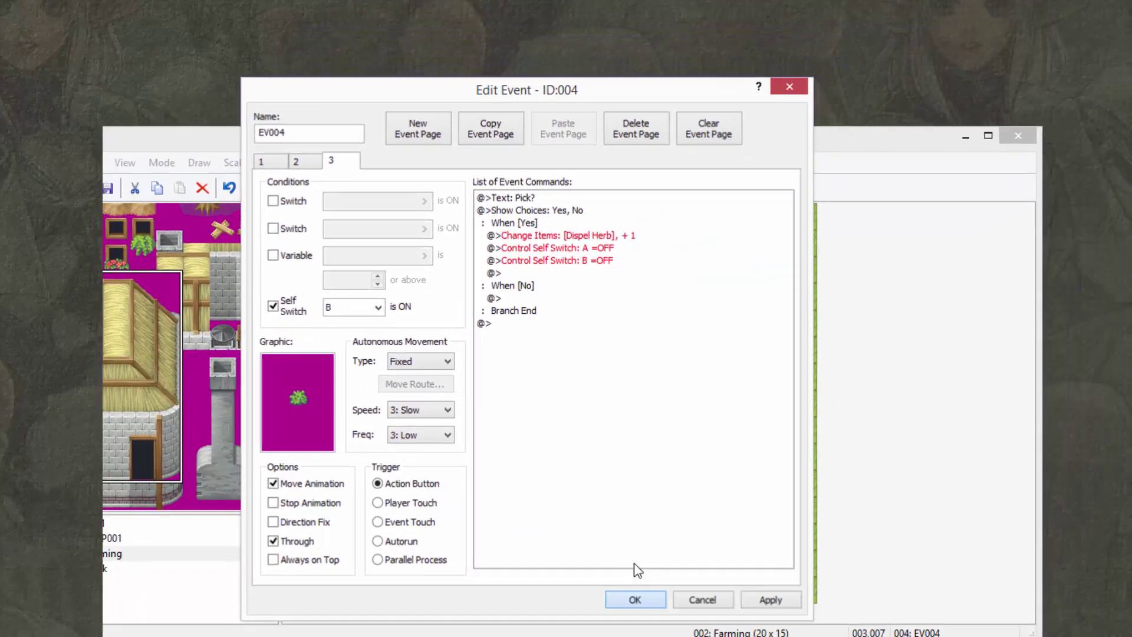
# Step: Close the soil event, save the project and launch a playtest
pyautogui.click(821, 634)
pyautogui.click(803, 131)
pyautogui.click(397, 433)
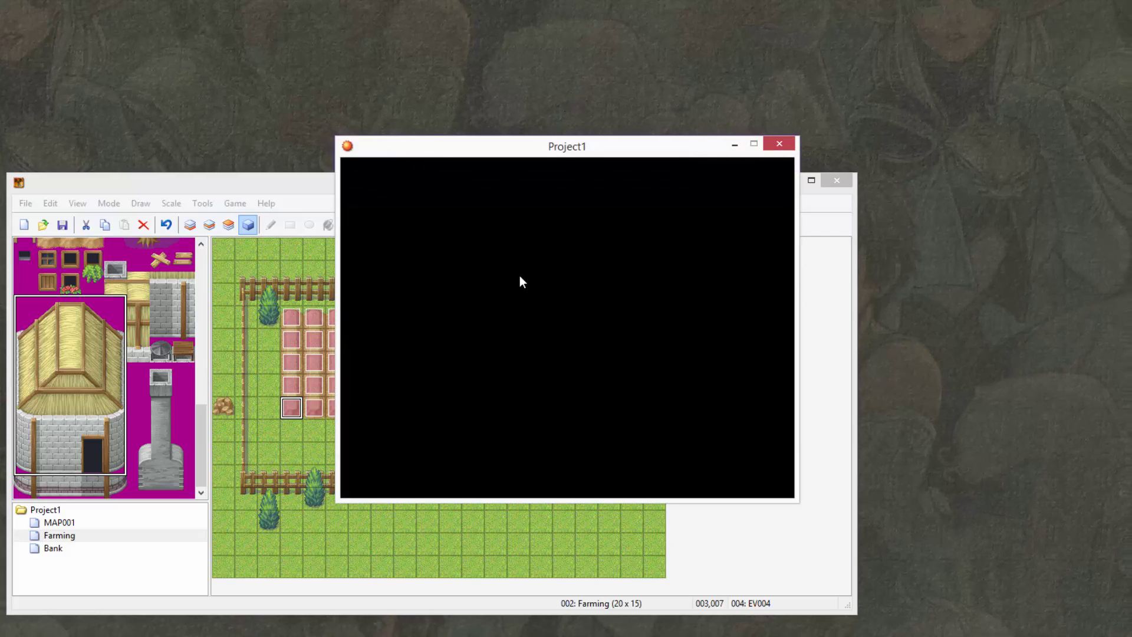
# Step: Start a New Game and try the soil tile, declining to place anything
pyautogui.moveTo(519, 147); pyautogui.dragTo(667, 95)
pyautogui.press('Up')
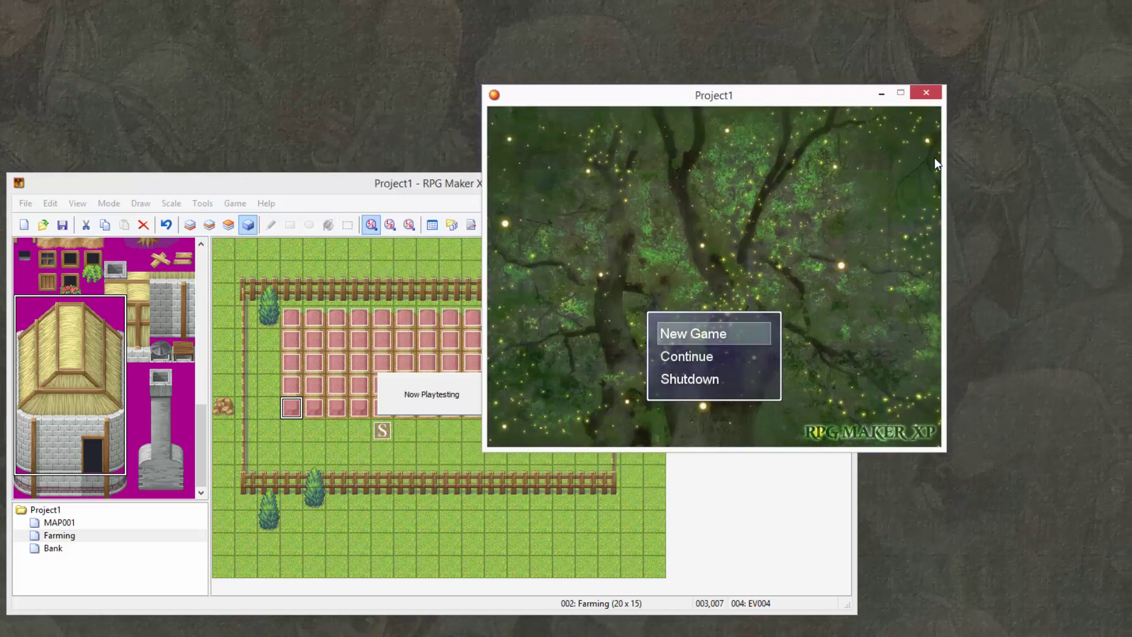
pyautogui.press('Return')
pyautogui.press('Right')
pyautogui.press('Right')
pyautogui.press('Right')
pyautogui.press('Right')
pyautogui.press('Return')
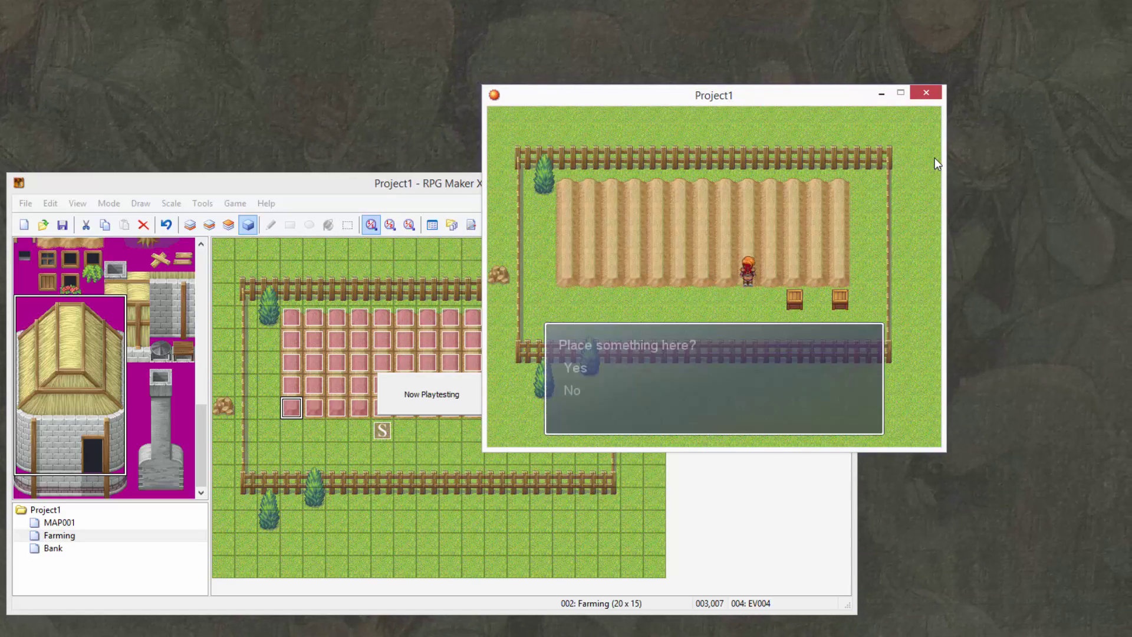
pyautogui.press('Return')
# Step: Take water from the water chest and head back toward the field
pyautogui.press('Down')
pyautogui.press('Up')
pyautogui.press('Right')
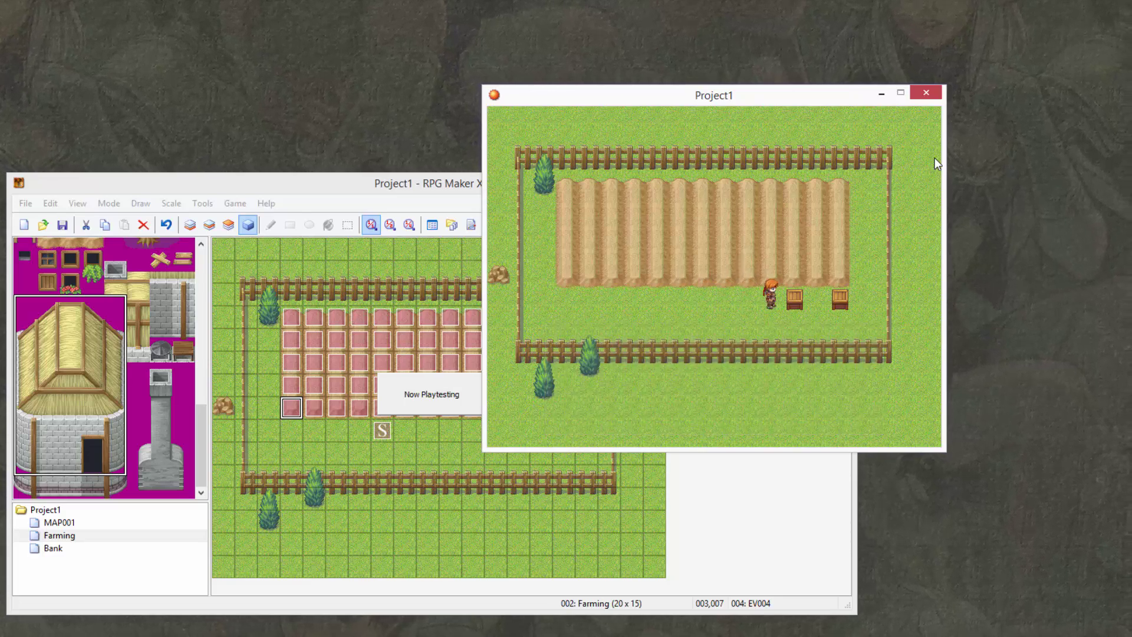
pyautogui.press('Return')
pyautogui.press('Return')
pyautogui.press('Down')
pyautogui.press('Right')
pyautogui.press('Right')
pyautogui.press('Up')
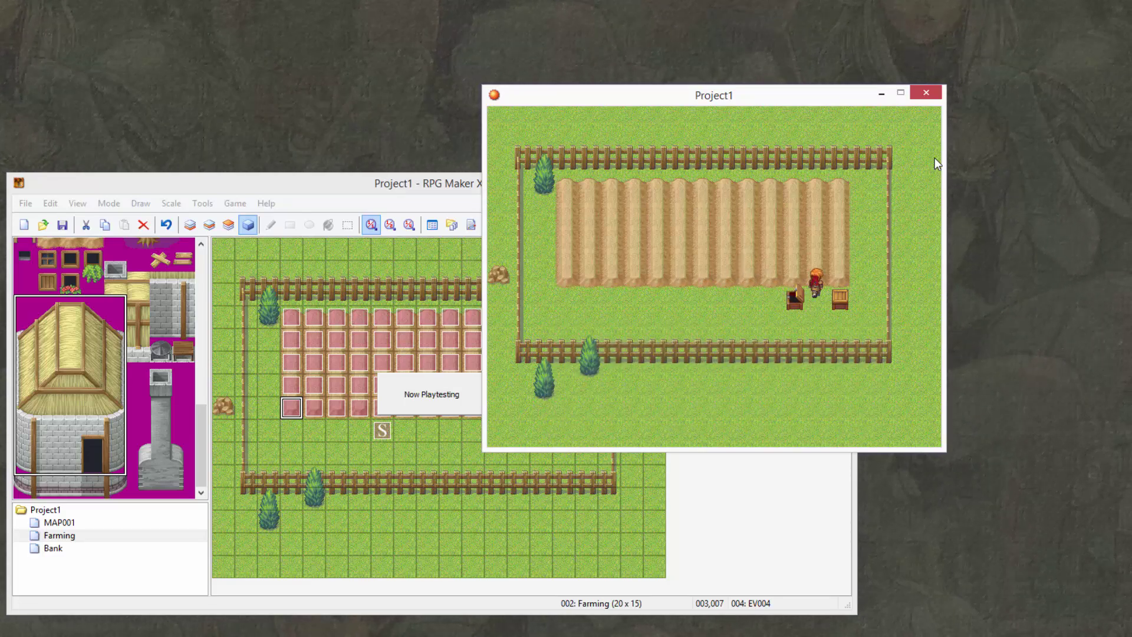
# Step: Collect seeds from the right-hand crate and plant them on a soil tile
pyautogui.press('Return')
pyautogui.press('Return')
pyautogui.press('Up')
pyautogui.press('Up')
pyautogui.press('Up')
pyautogui.press('Down')
pyautogui.press('Down')
pyautogui.press('Down')
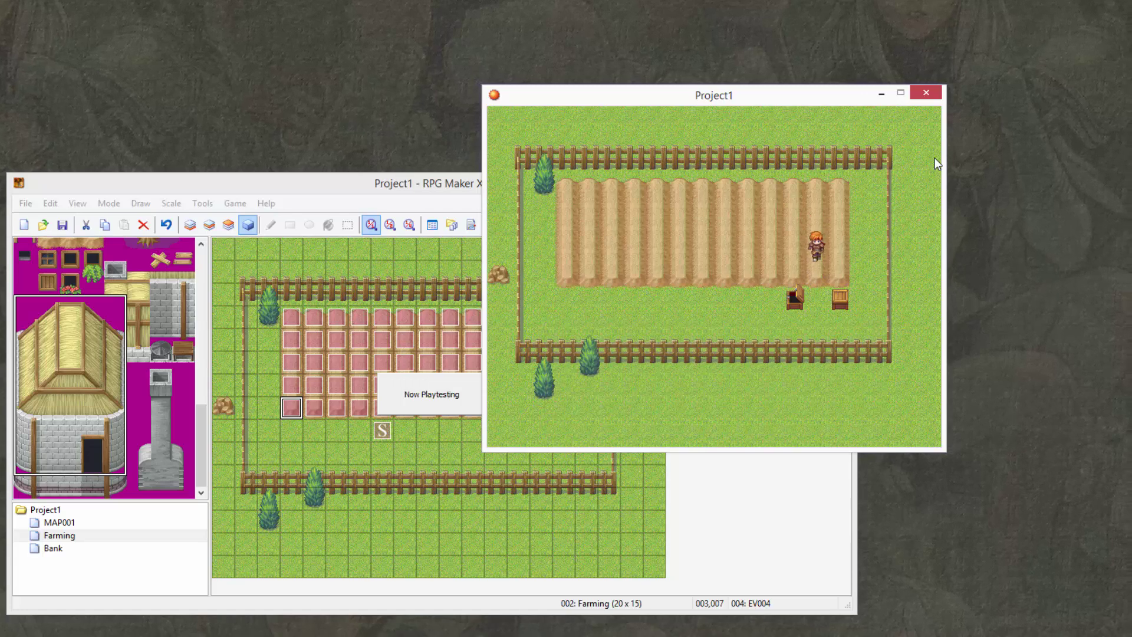
pyautogui.press('Return')
pyautogui.press('Return')
pyautogui.press('Return')
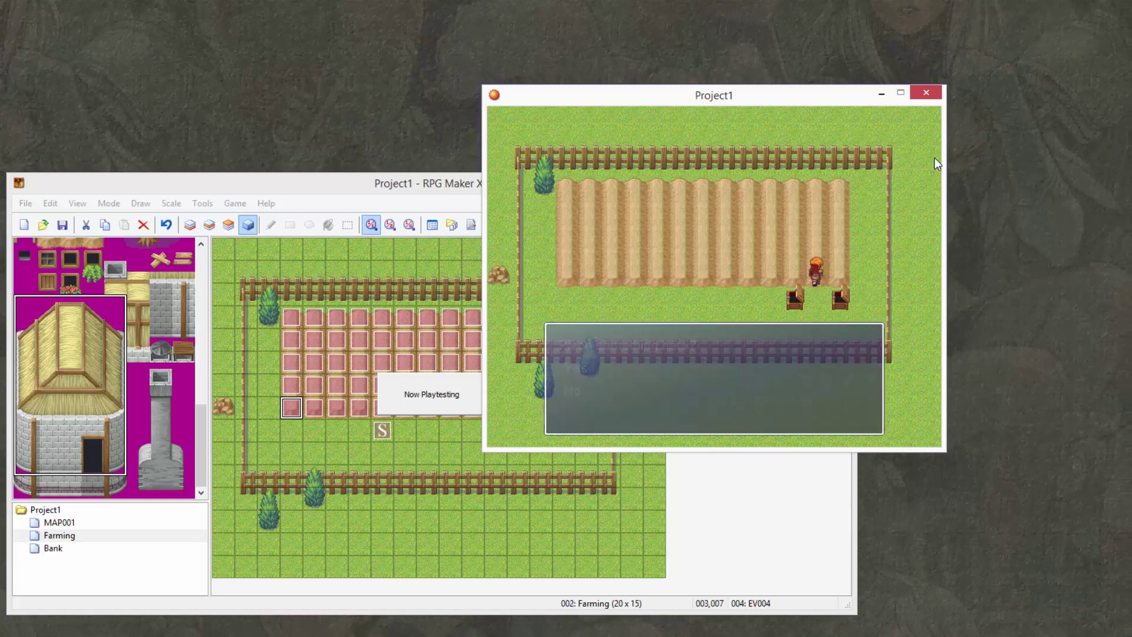
pyautogui.press('Return')
pyautogui.press('Up')
pyautogui.press('Up')
pyautogui.press('Left')
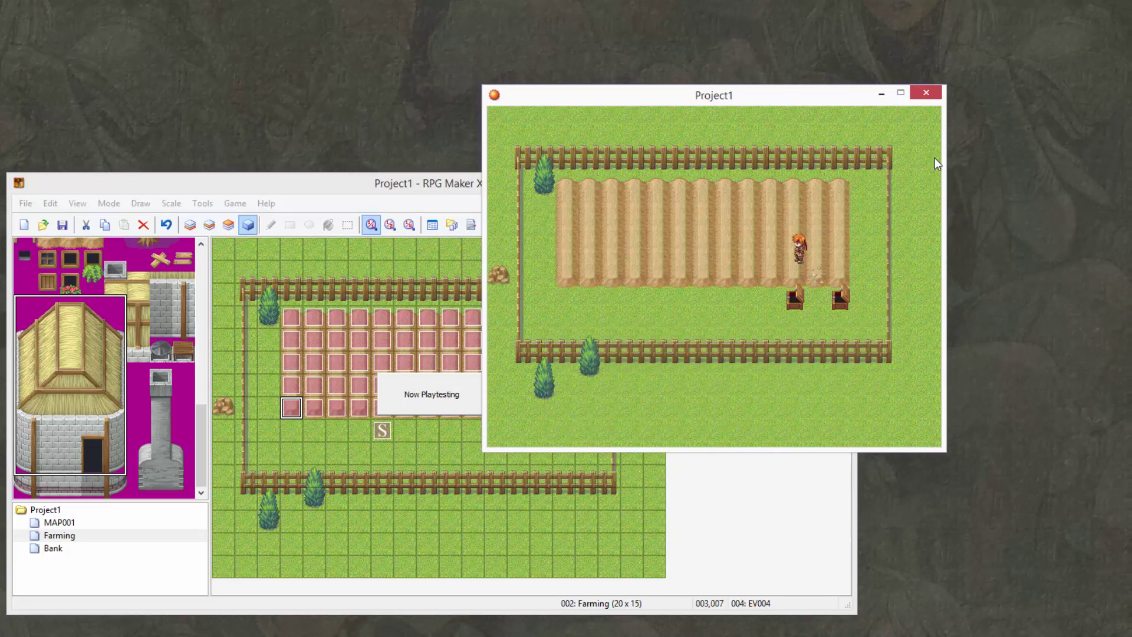
pyautogui.press('Left')
pyautogui.press('Up')
# Step: Walk across the field and interact with the planted seeds
pyautogui.press('Return')
pyautogui.press('Return')
pyautogui.press('Left')
pyautogui.press('Left')
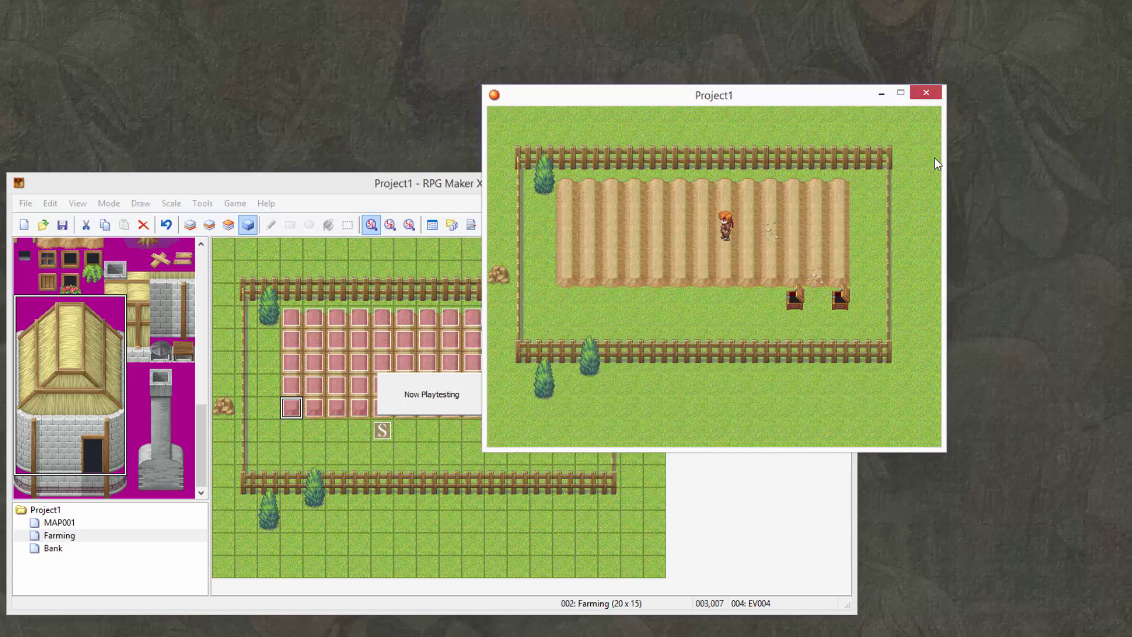
pyautogui.press('Down')
pyautogui.press('Right')
pyautogui.press('Right')
pyautogui.press('Right')
pyautogui.press('Down')
pyautogui.press('Return')
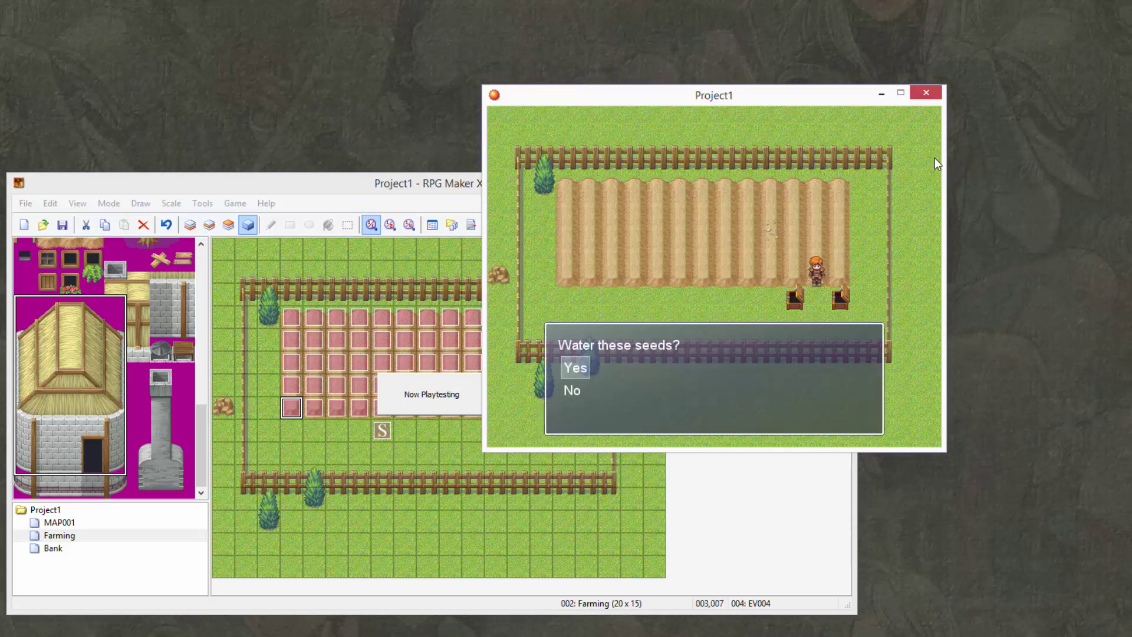
# Step: Check the Items menu, showing 23 Seeds and 24 Water
pyautogui.press('Return')
pyautogui.press('Escape')
pyautogui.press('Return')
pyautogui.press('Right')
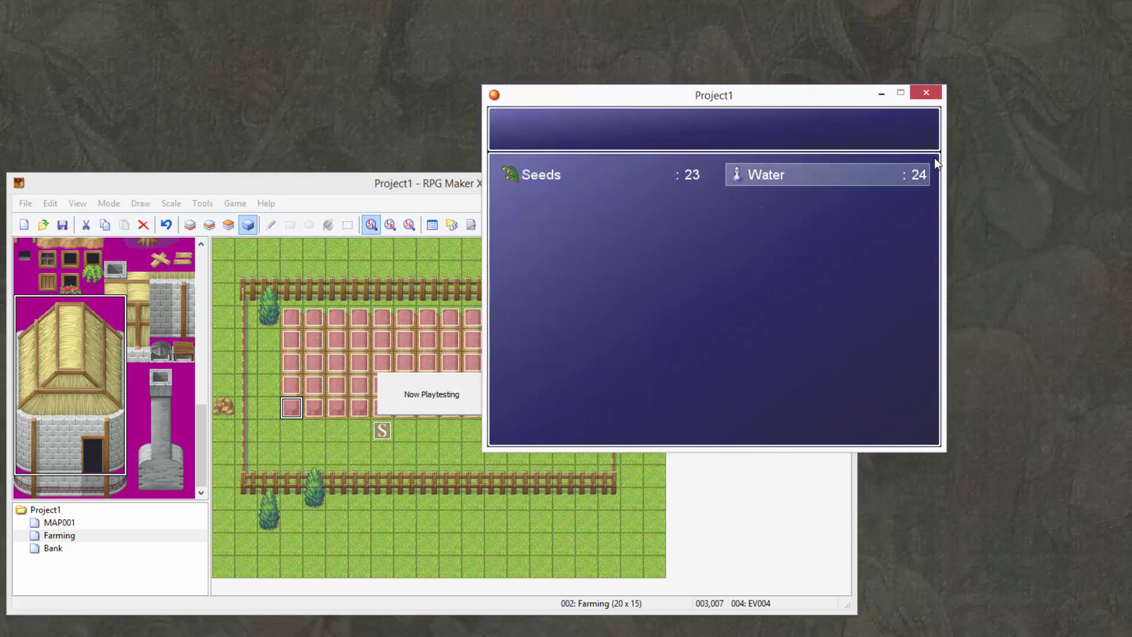
pyautogui.press('Left')
pyautogui.press('Right')
pyautogui.press('Left')
pyautogui.press('Escape')
pyautogui.press('Escape')
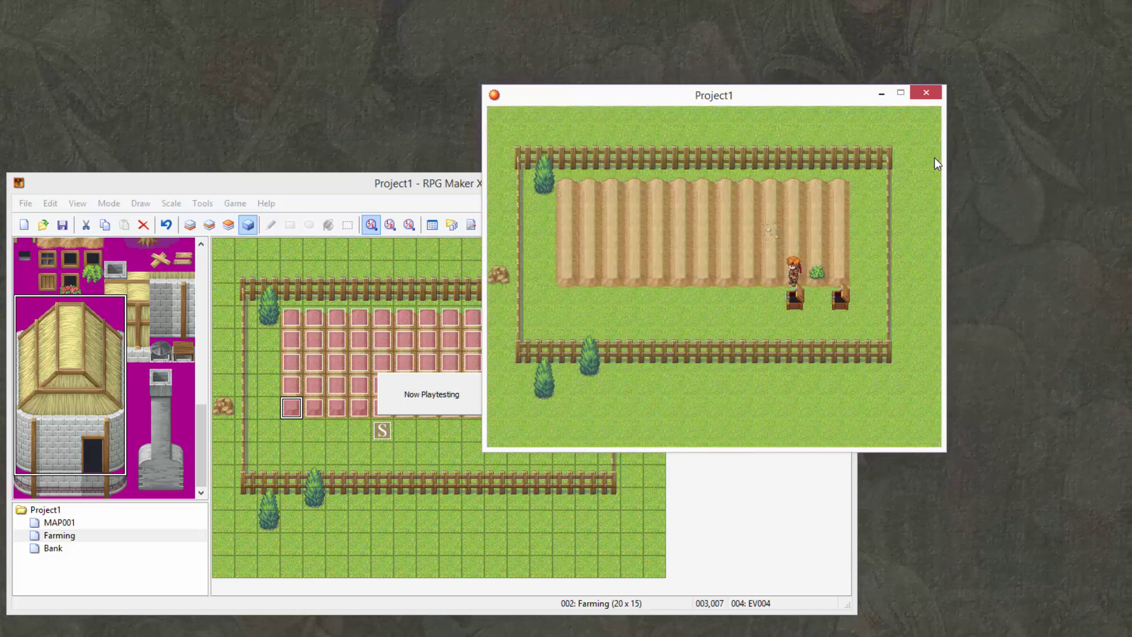
pyautogui.press('Left')
pyautogui.press('Left')
# Step: Water the planted seeds so a sprout grows
pyautogui.press('Up')
pyautogui.press('Up')
pyautogui.press('Right')
pyautogui.press('Return')
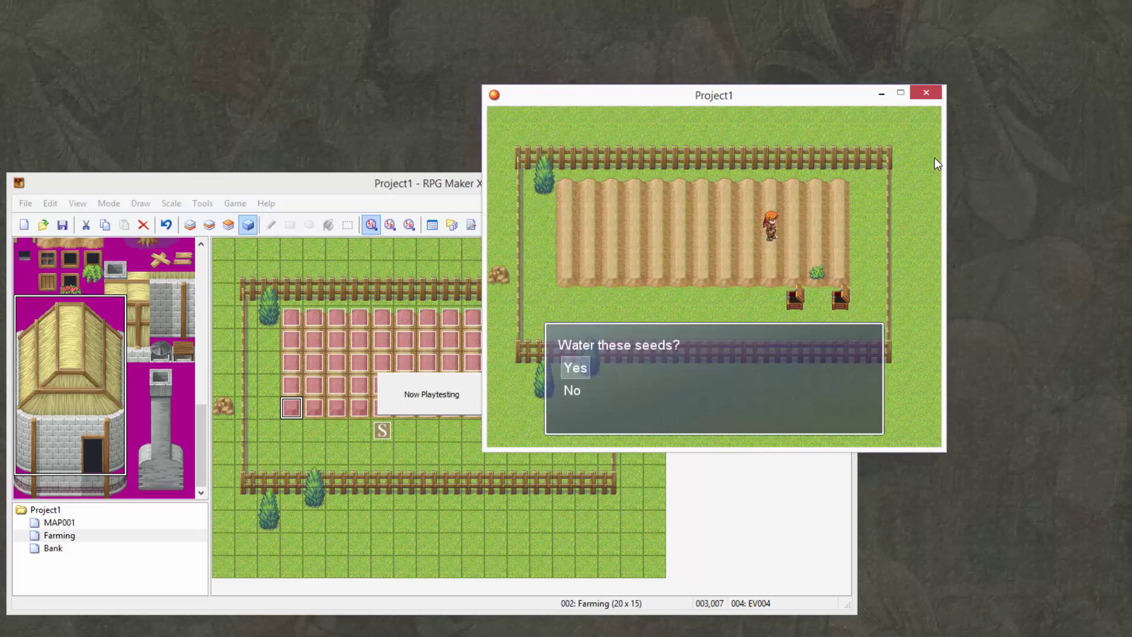
pyautogui.press('Return')
pyautogui.press('Down')
pyautogui.press('Down')
pyautogui.press('Right')
pyautogui.press('Right')
# Step: Try picking the sprouts, then water another patch so a sprout appears
pyautogui.press('Return')
pyautogui.press('Return')
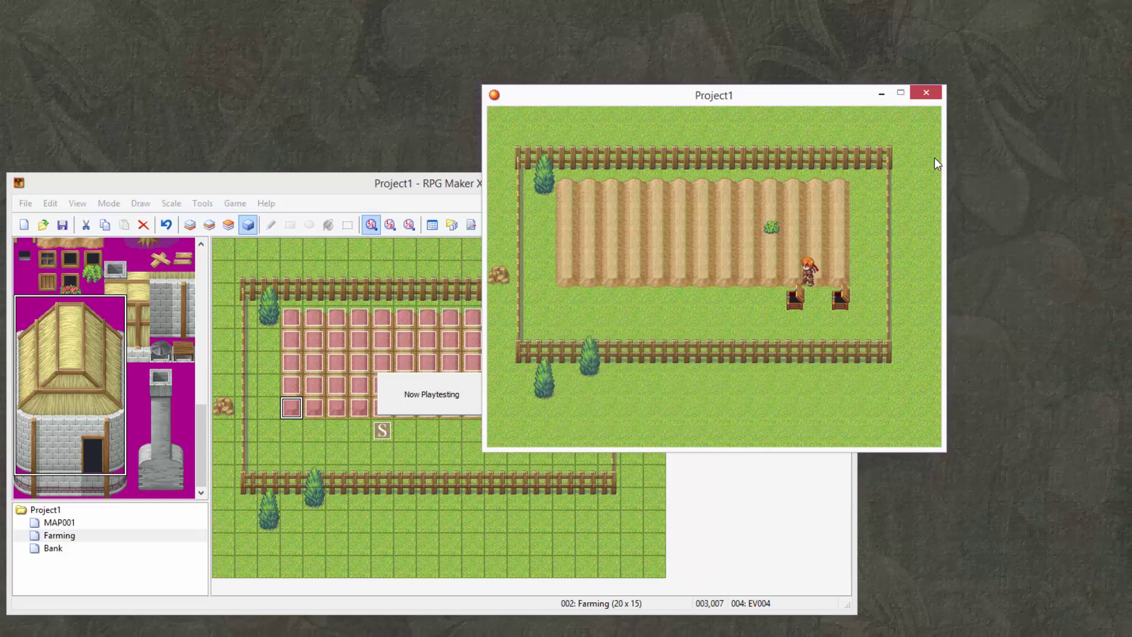
pyautogui.press('Up')
pyautogui.press('Up')
pyautogui.press('Left')
pyautogui.press('Left')
pyautogui.press('Return')
pyautogui.press('Return')
pyautogui.press('Up')
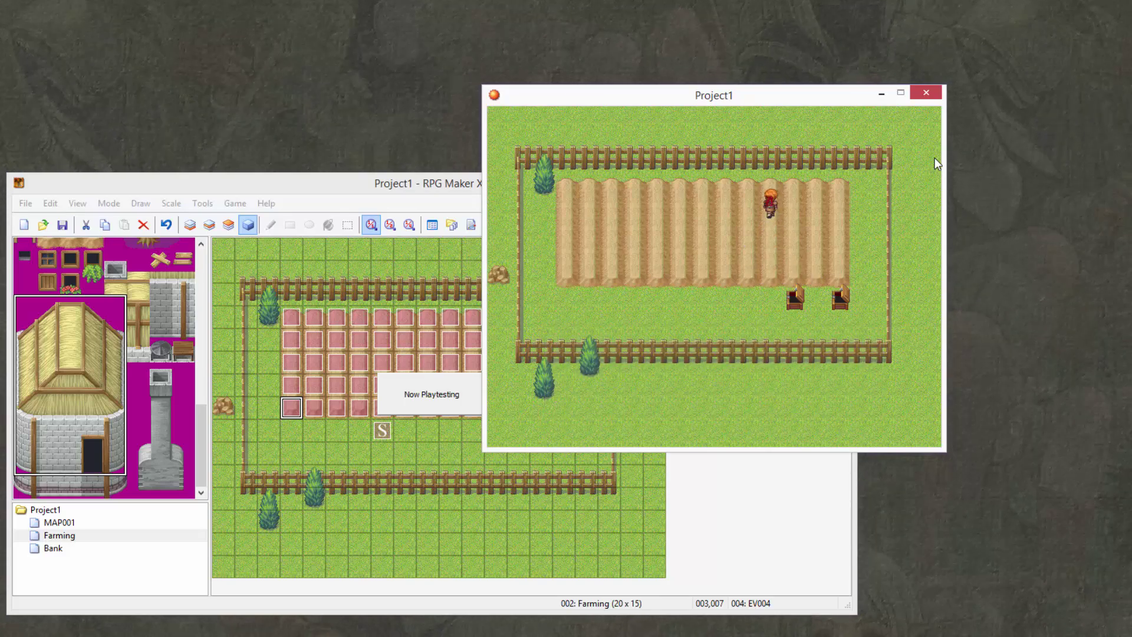
pyautogui.press('Return')
pyautogui.press('Return')
pyautogui.press('Left')
pyautogui.press('Return')
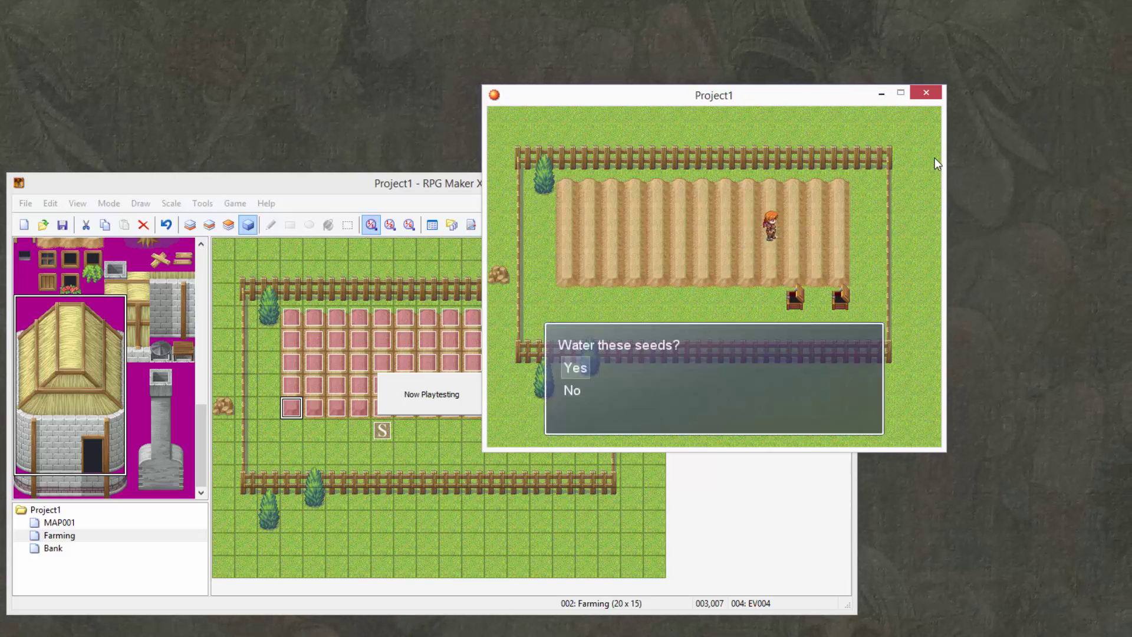
pyautogui.press('Return')
pyautogui.press('Left')
pyautogui.press('Left')
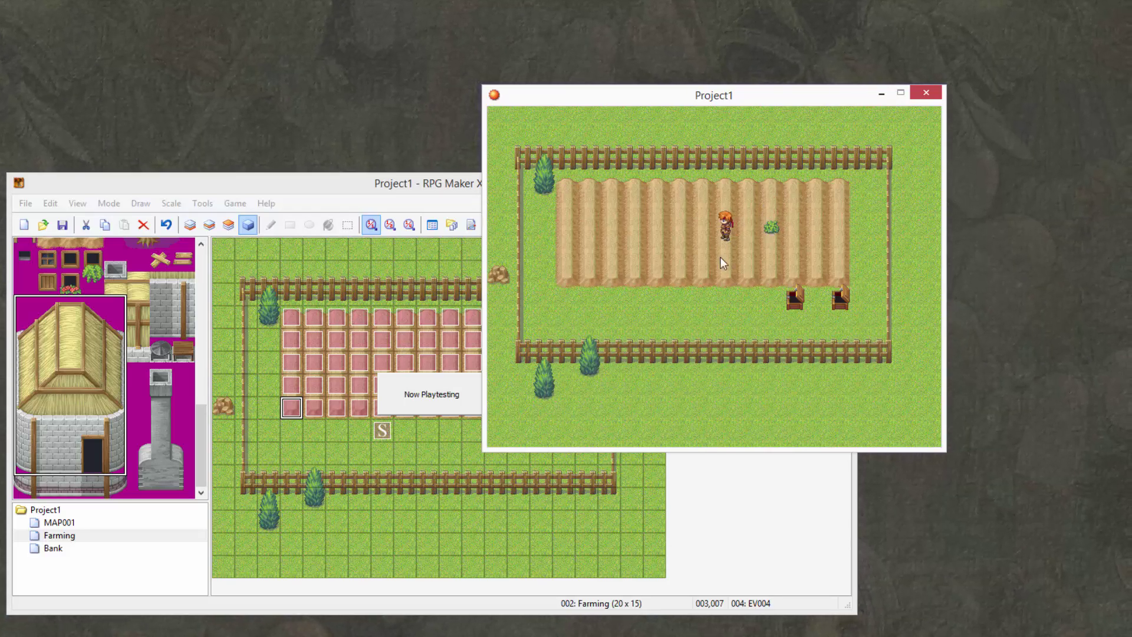
pyautogui.click(926, 95)
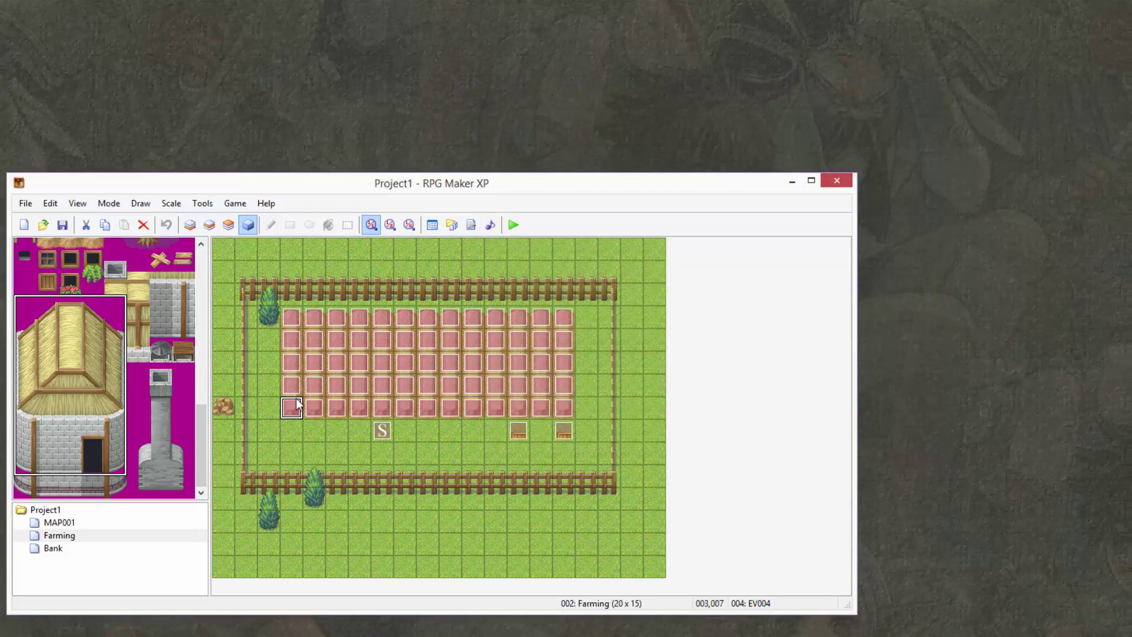
pyautogui.doubleClick(291, 408)
pyautogui.click(269, 234)
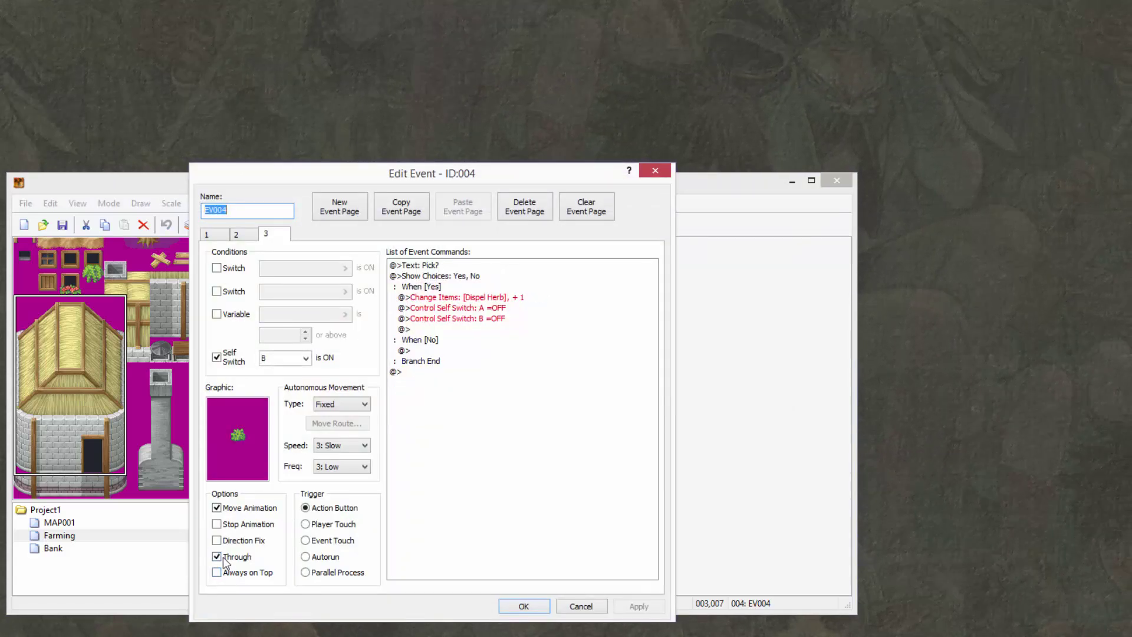
pyautogui.moveTo(413, 173); pyautogui.dragTo(726, 49)
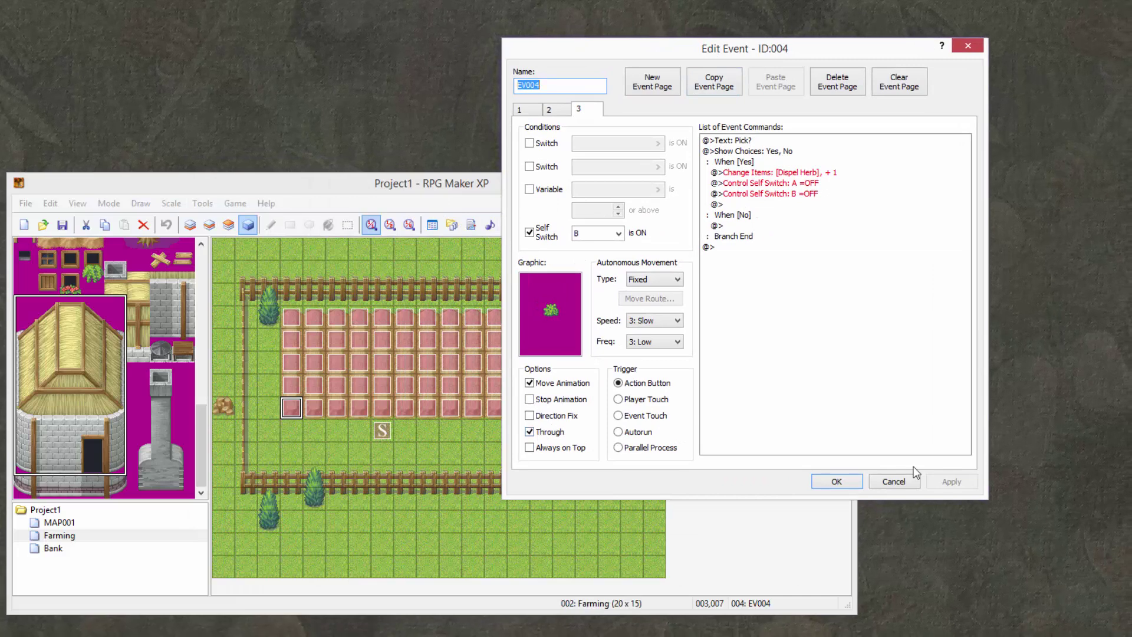
pyautogui.click(836, 482)
pyautogui.moveTo(275, 634)
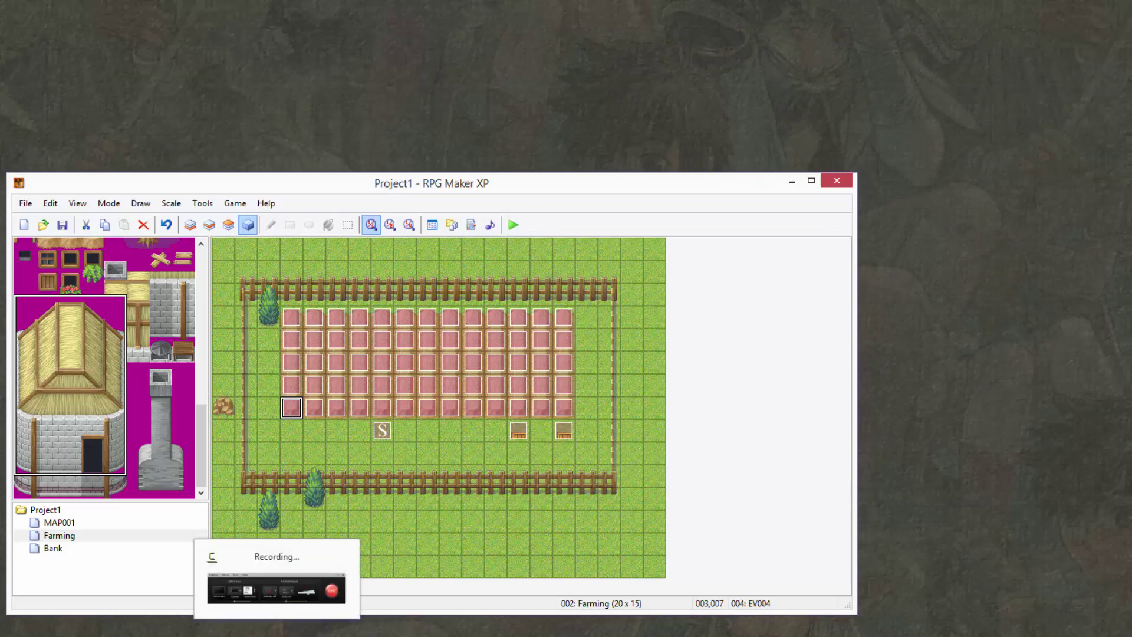